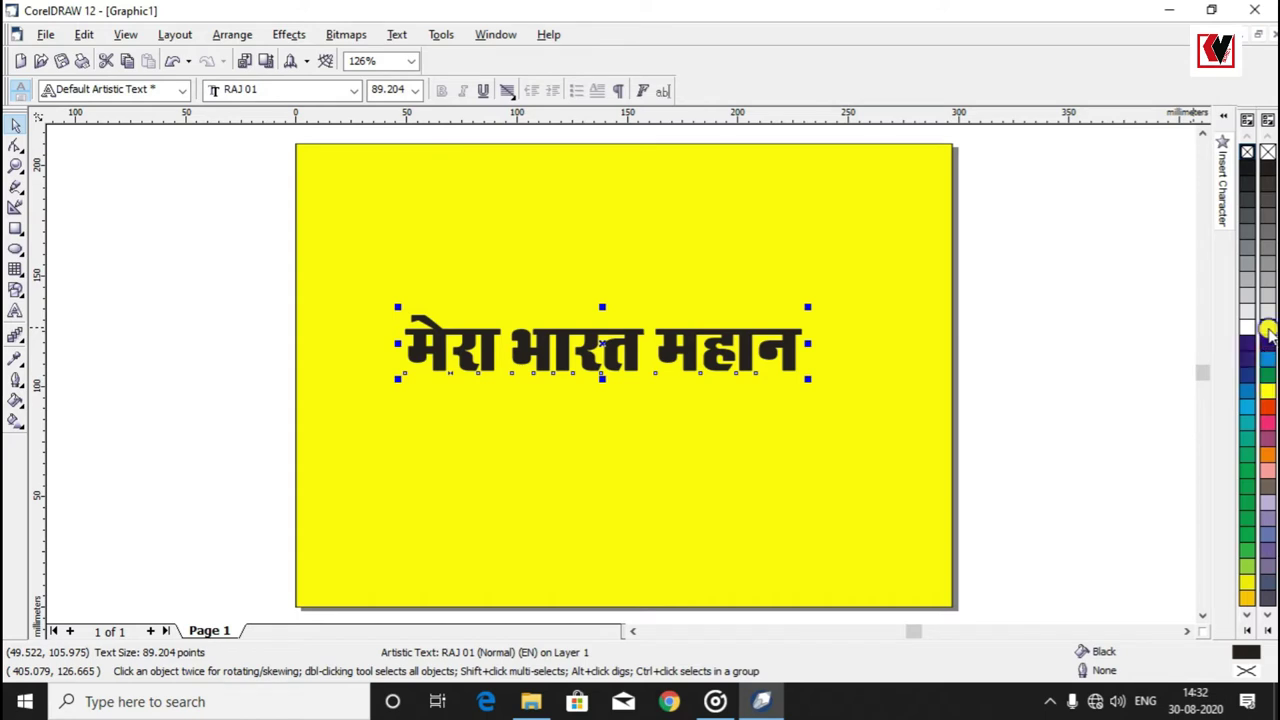
# Give the text "मेरा भारत महान" a white outline and a blue fill
pyautogui.rightClick(1266, 330)
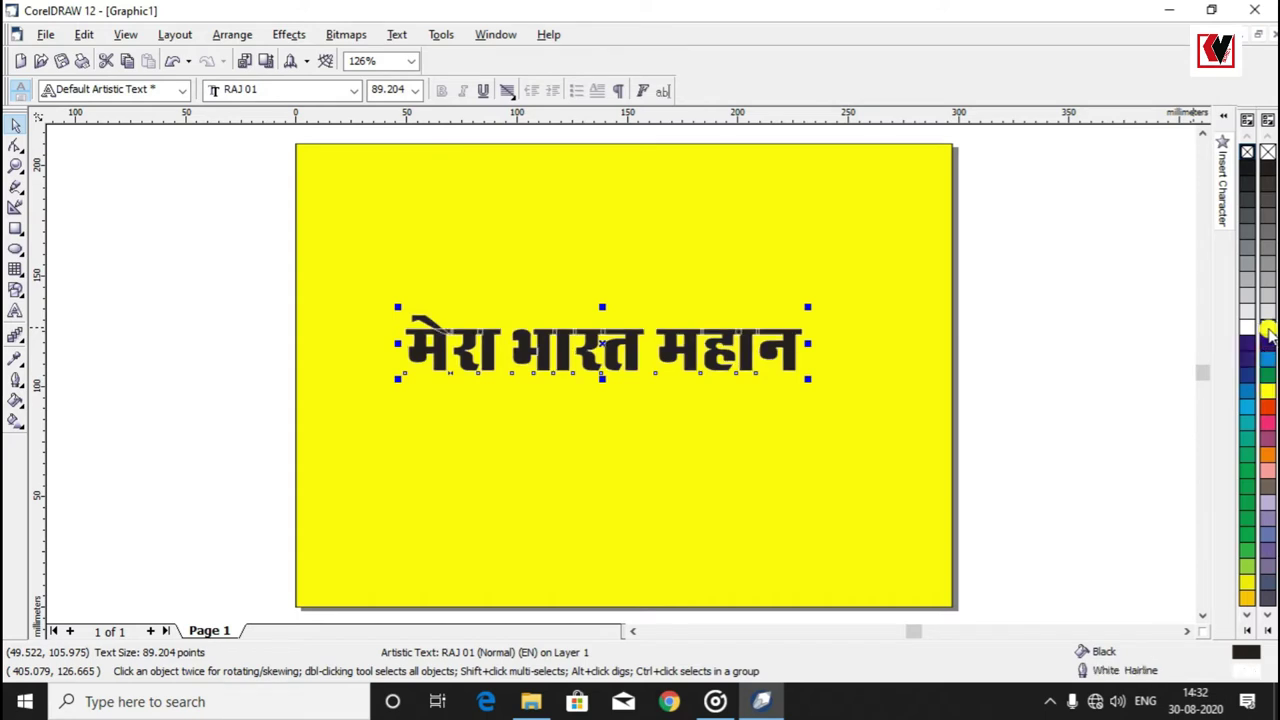
pyautogui.click(1266, 330)
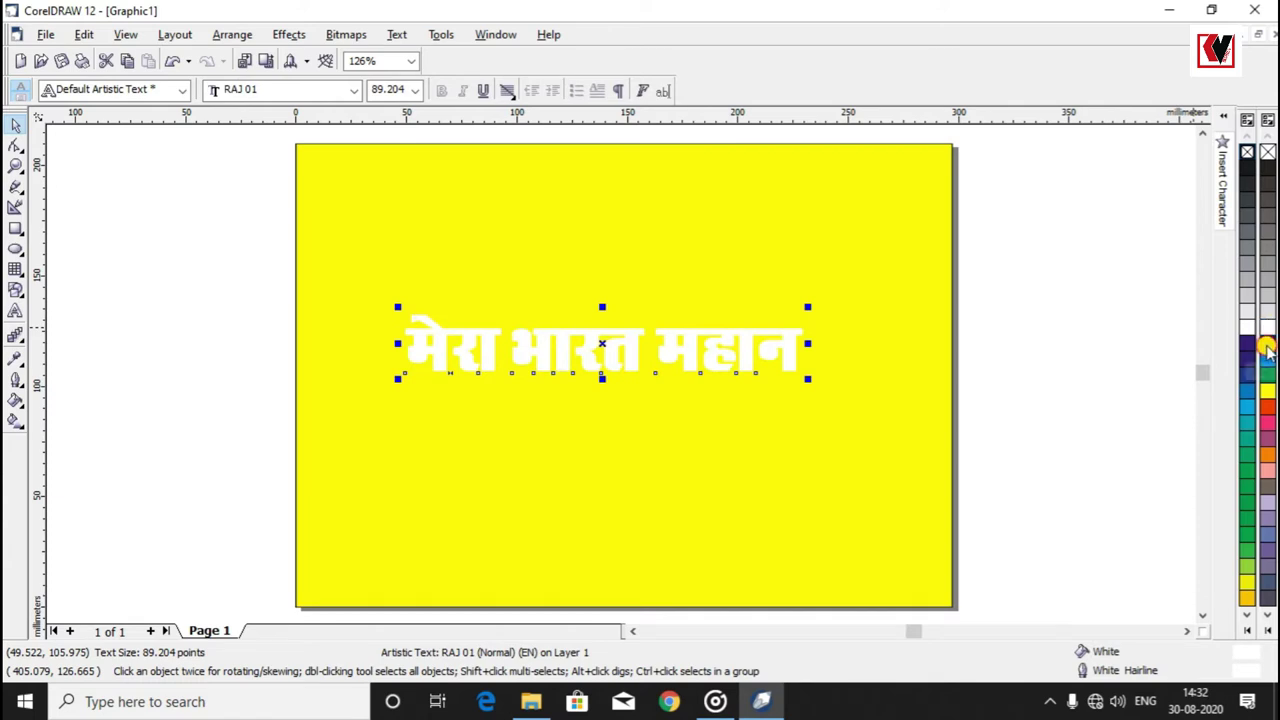
pyautogui.click(1267, 350)
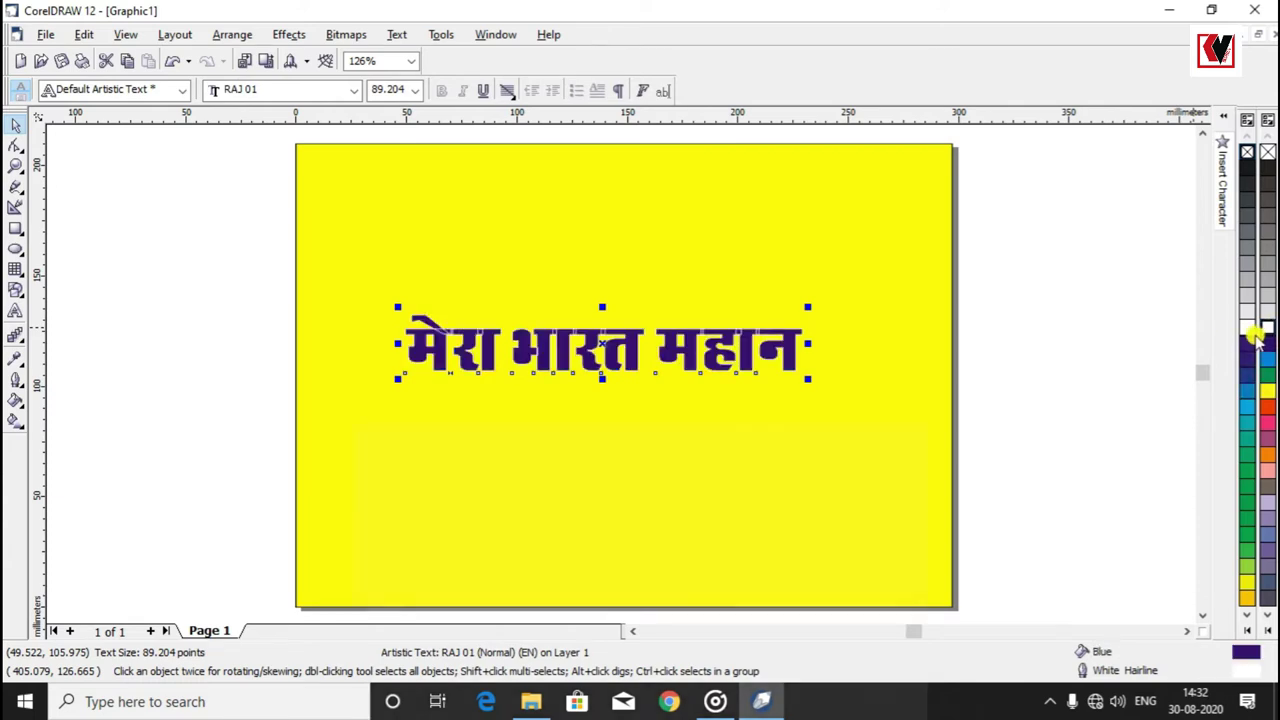
pyautogui.click(18, 165)
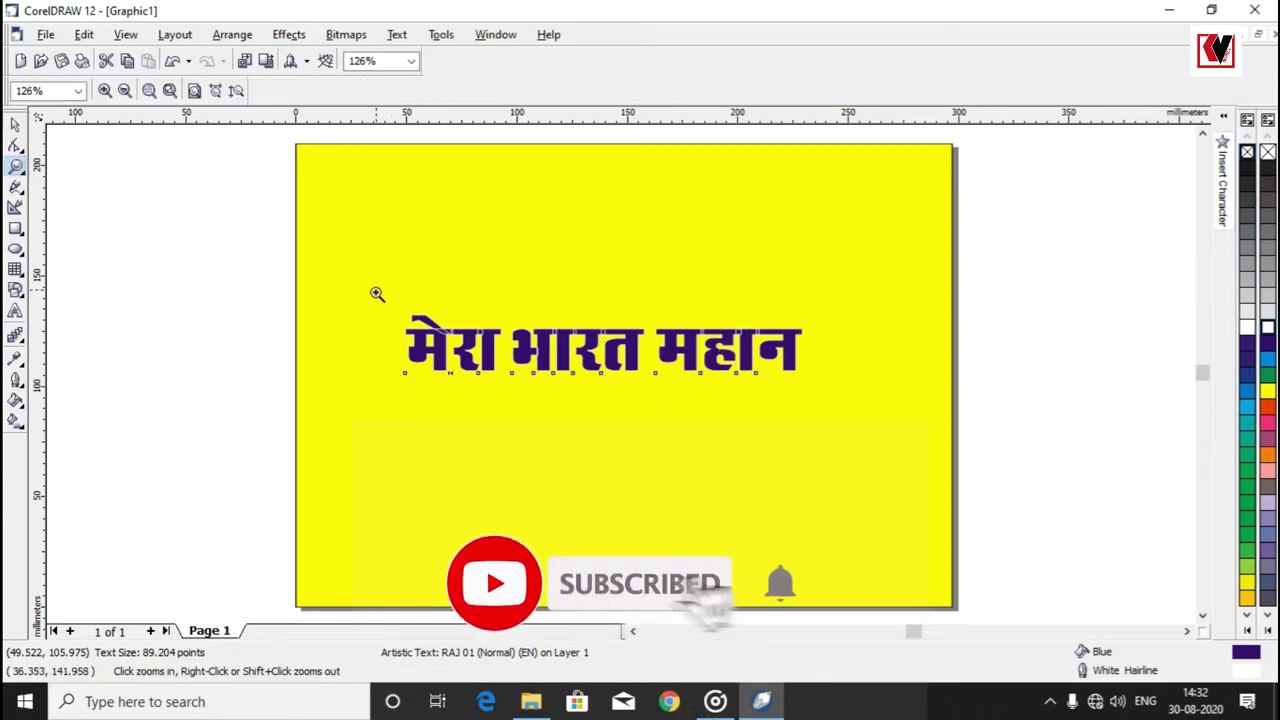
pyautogui.moveTo(374, 290); pyautogui.dragTo(549, 386)
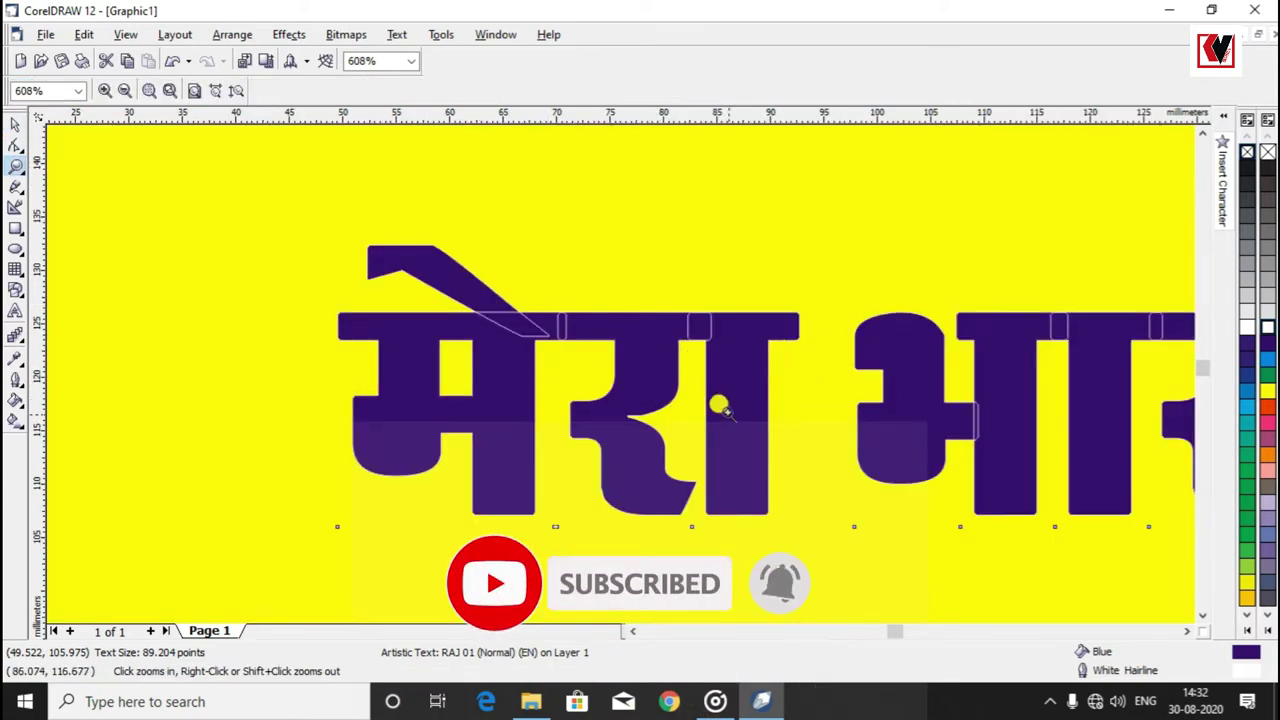
pyautogui.rightClick(830, 459)
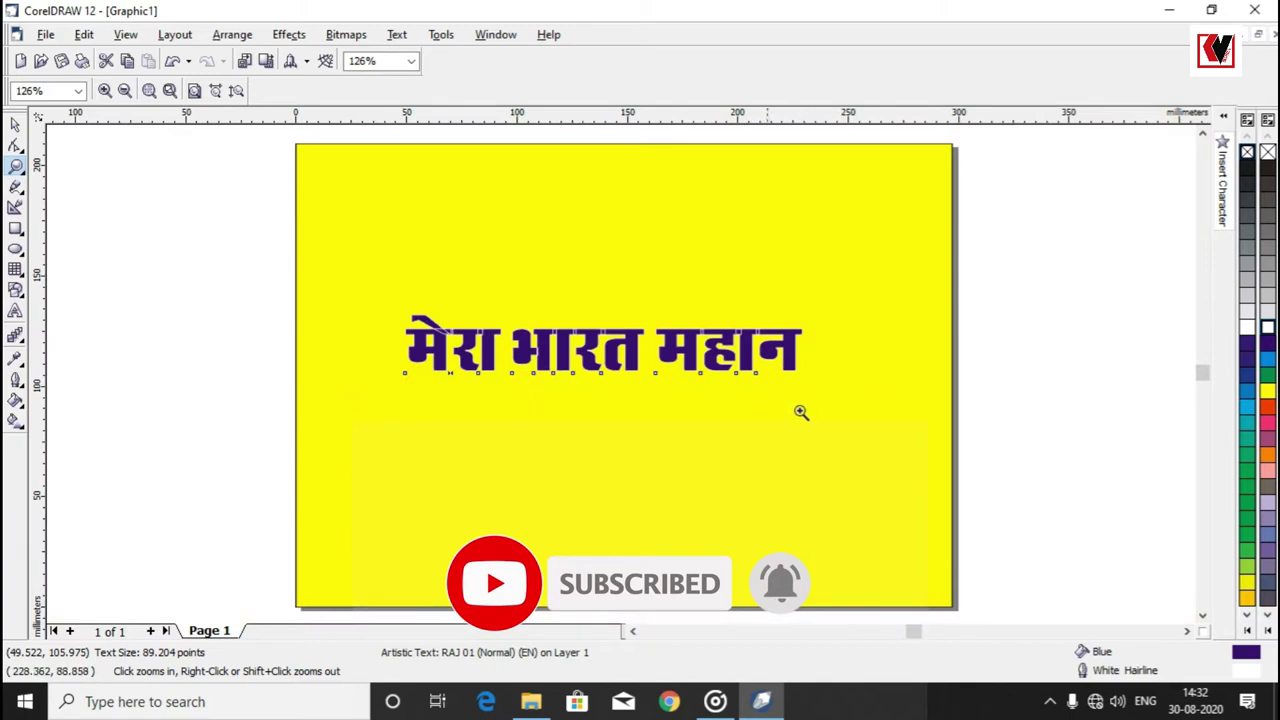
pyautogui.click(15, 122)
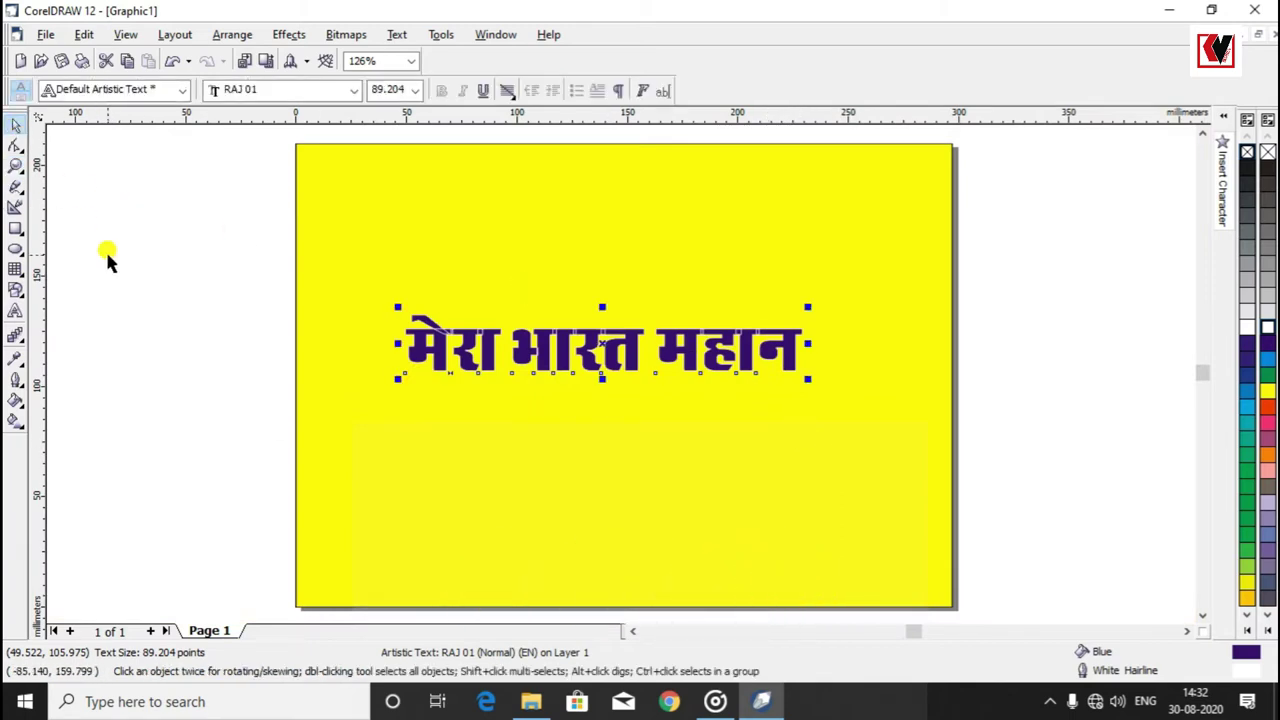
# Set the outline width of the blue text to 0.706 mm in the Outline Pen settings
pyautogui.click(107, 258)
pyautogui.click(702, 400)
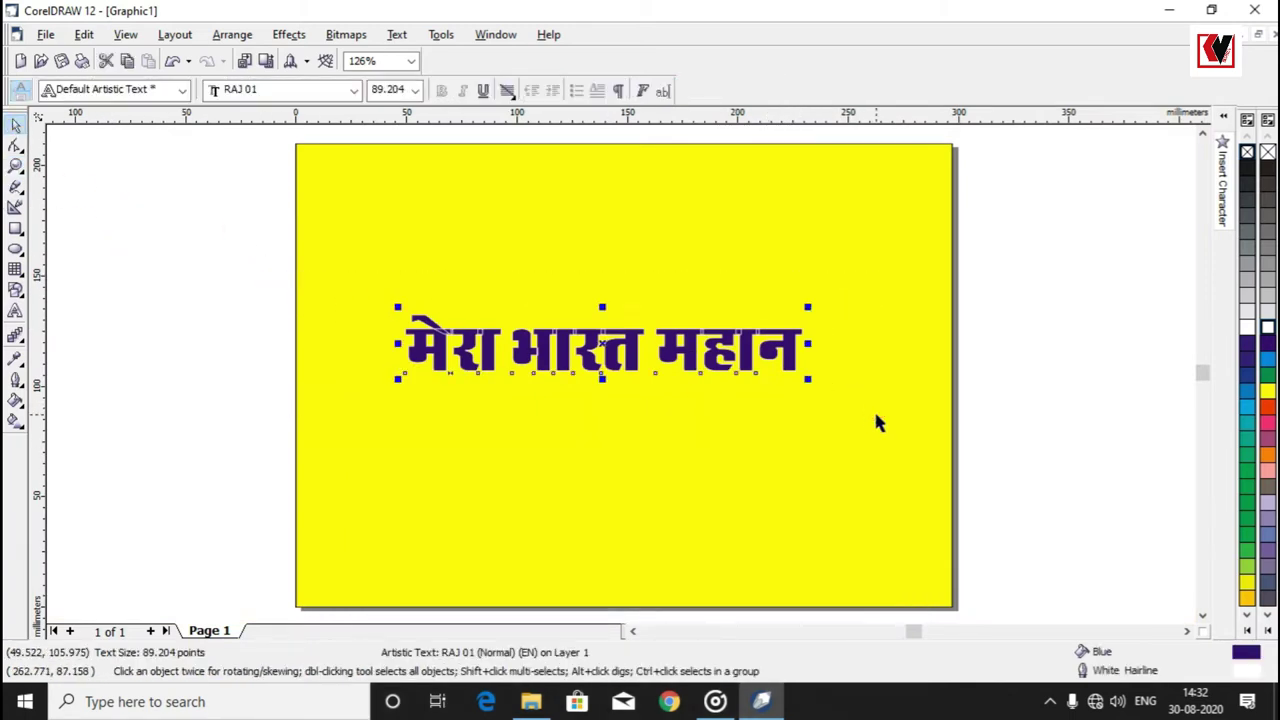
pyautogui.doubleClick(1255, 677)
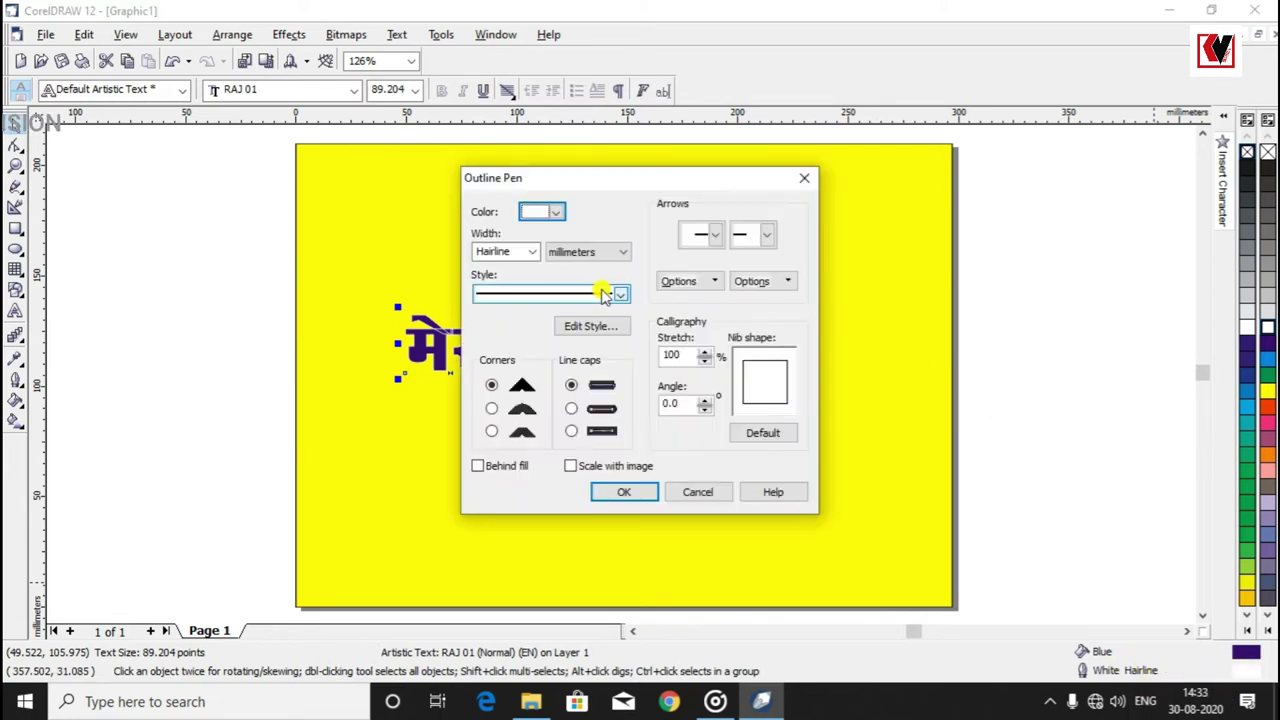
pyautogui.moveTo(628, 183); pyautogui.dragTo(960, 199)
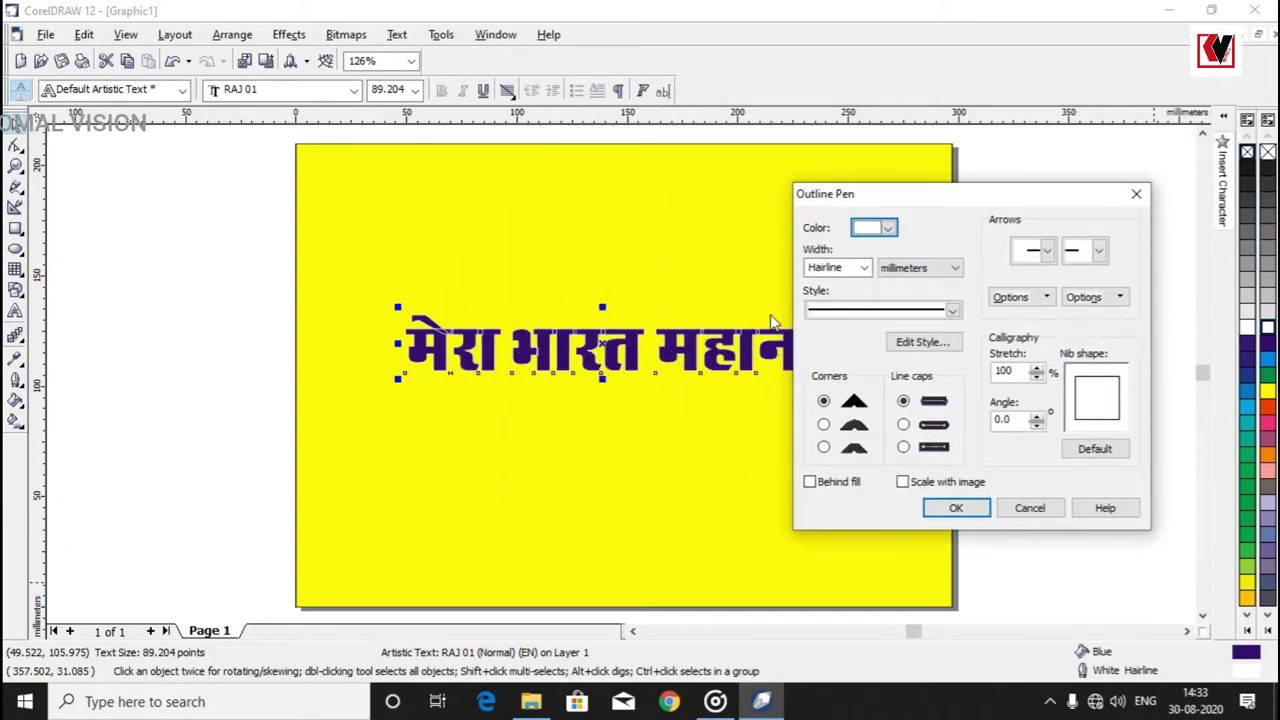
pyautogui.click(865, 267)
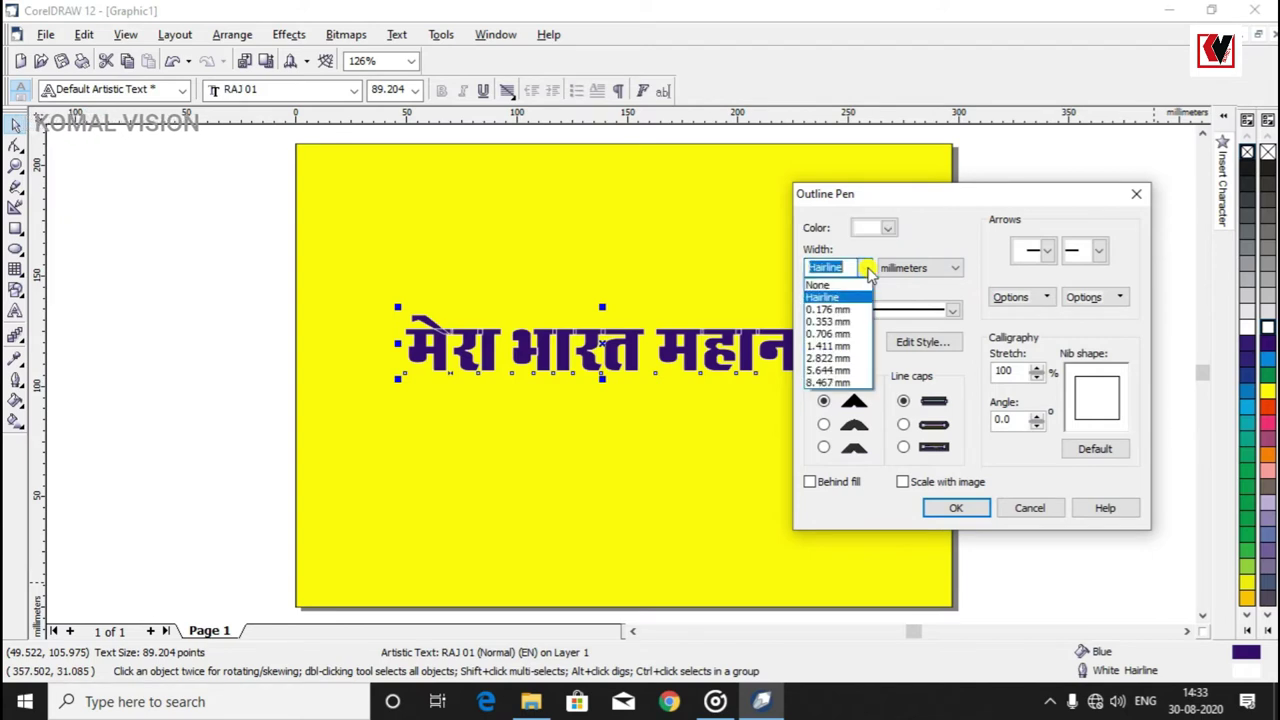
pyautogui.click(839, 333)
pyautogui.click(864, 267)
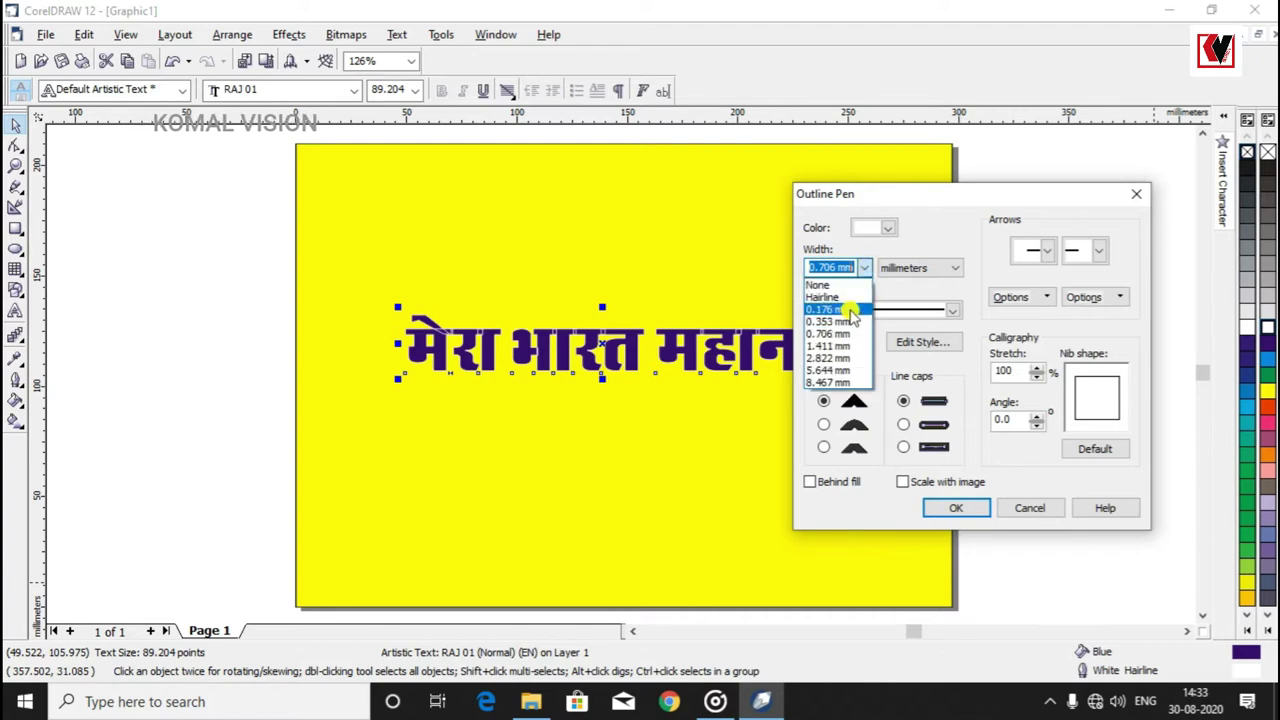
pyautogui.click(840, 335)
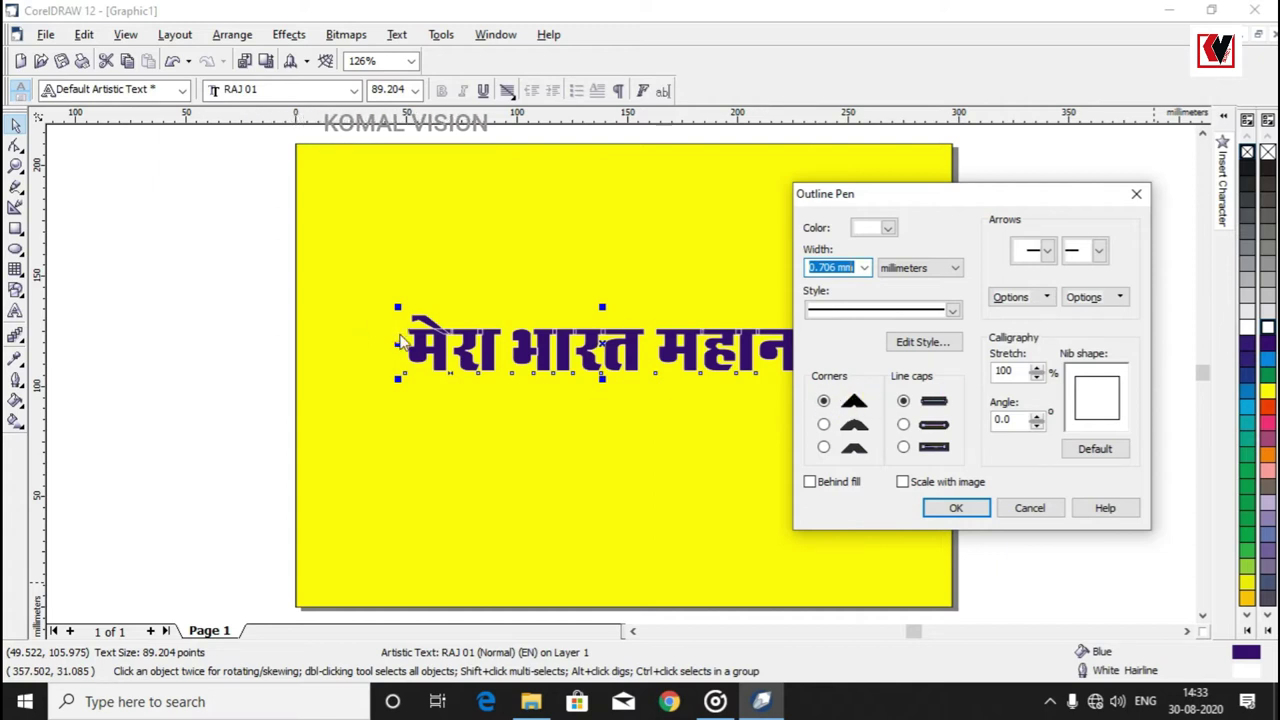
# Give the text outline sharp corners and round line caps, enable Behind fill and Scale with image, and apply the settings
pyautogui.click(822, 424)
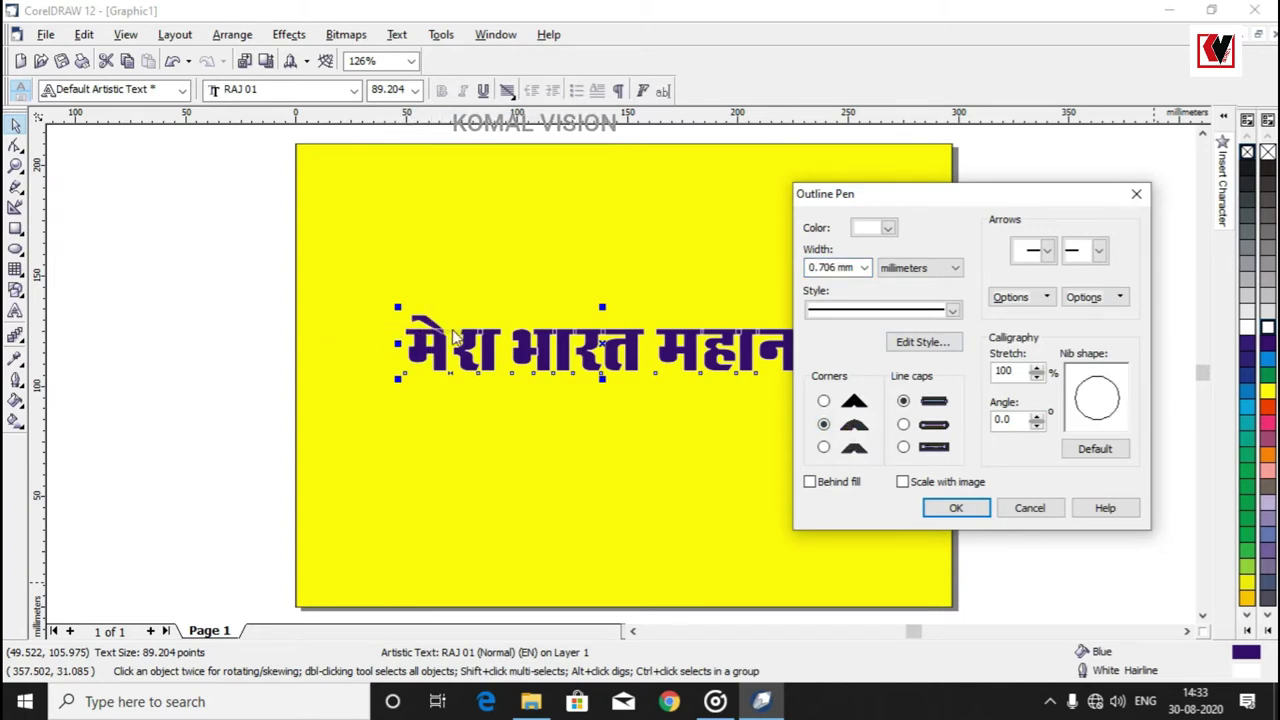
pyautogui.click(902, 425)
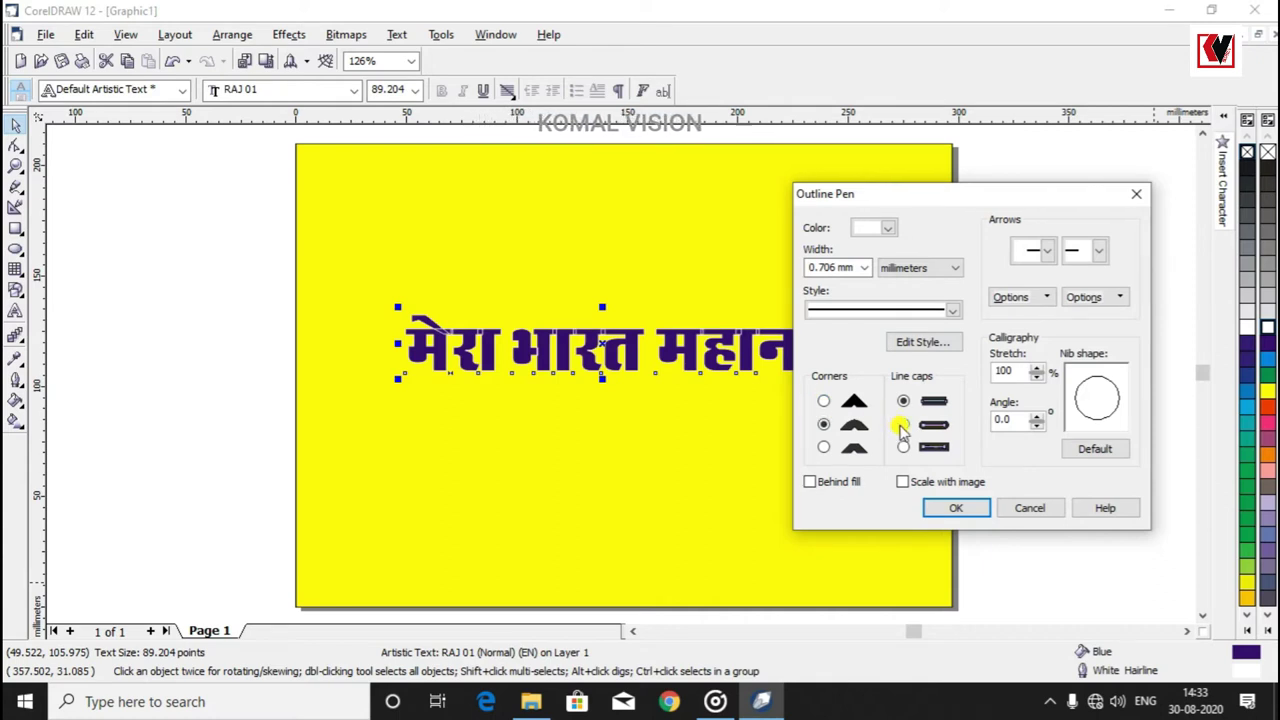
pyautogui.click(823, 401)
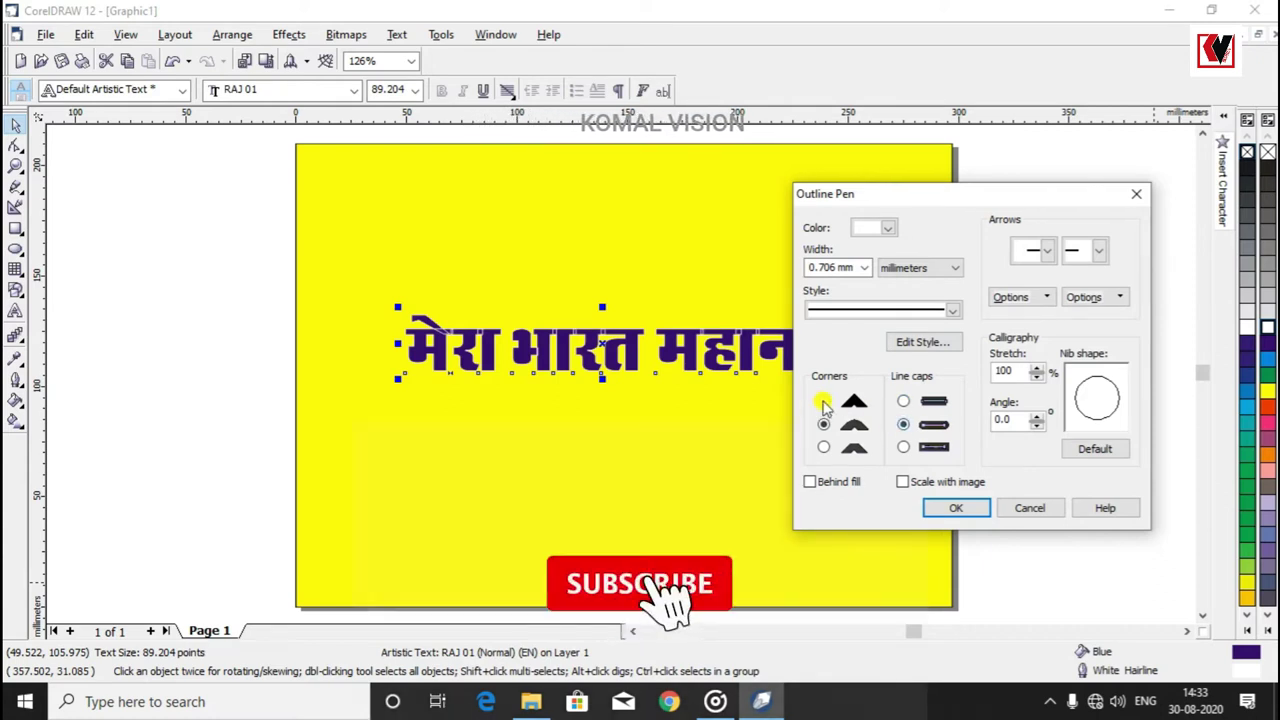
pyautogui.click(836, 483)
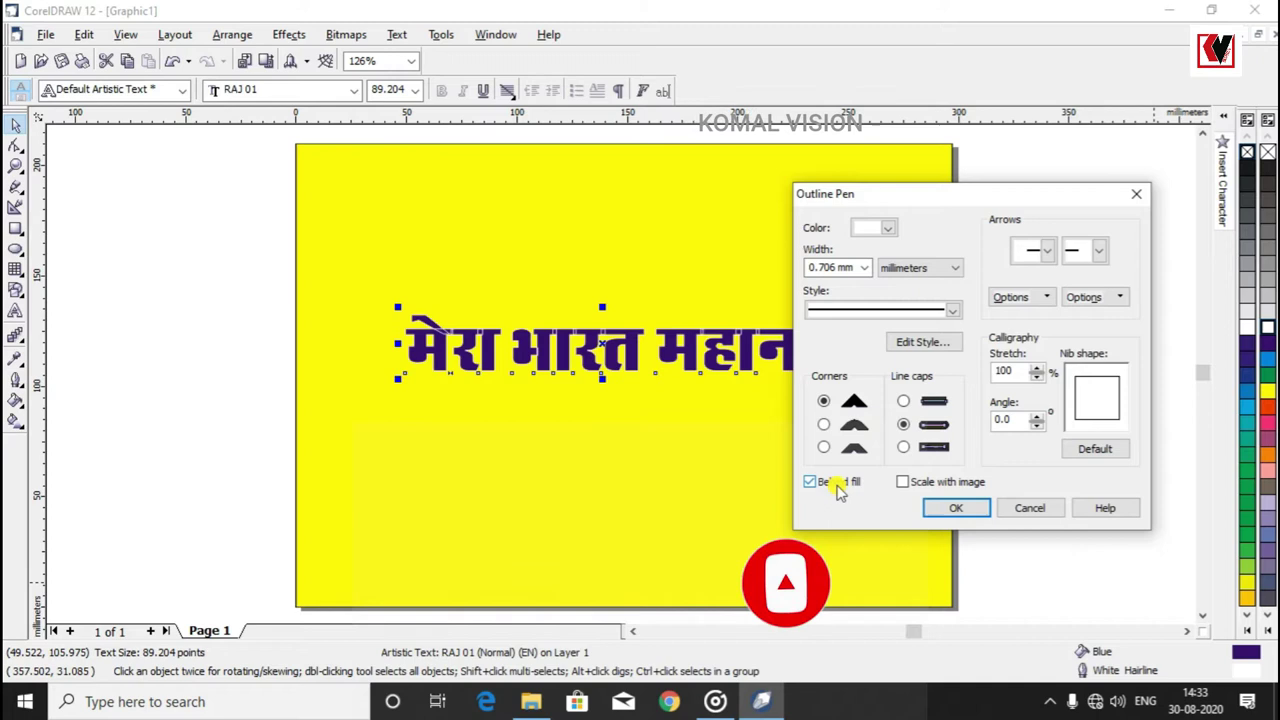
pyautogui.click(903, 482)
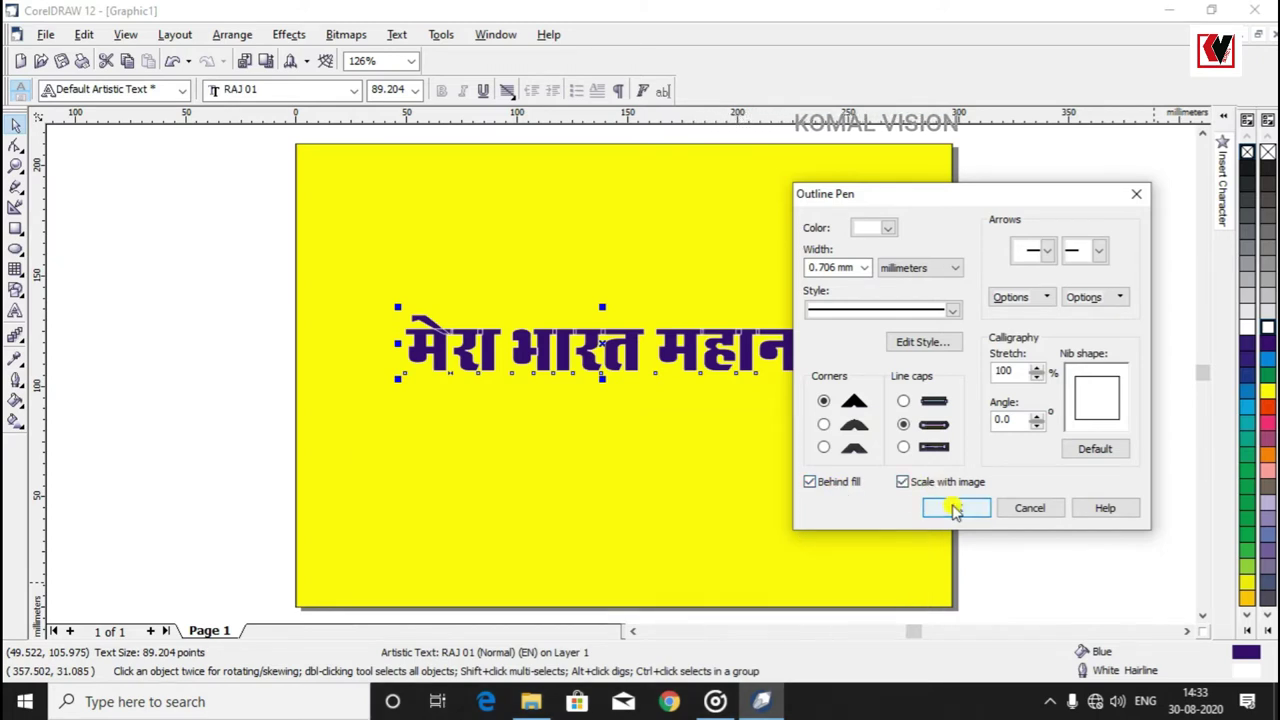
pyautogui.click(955, 509)
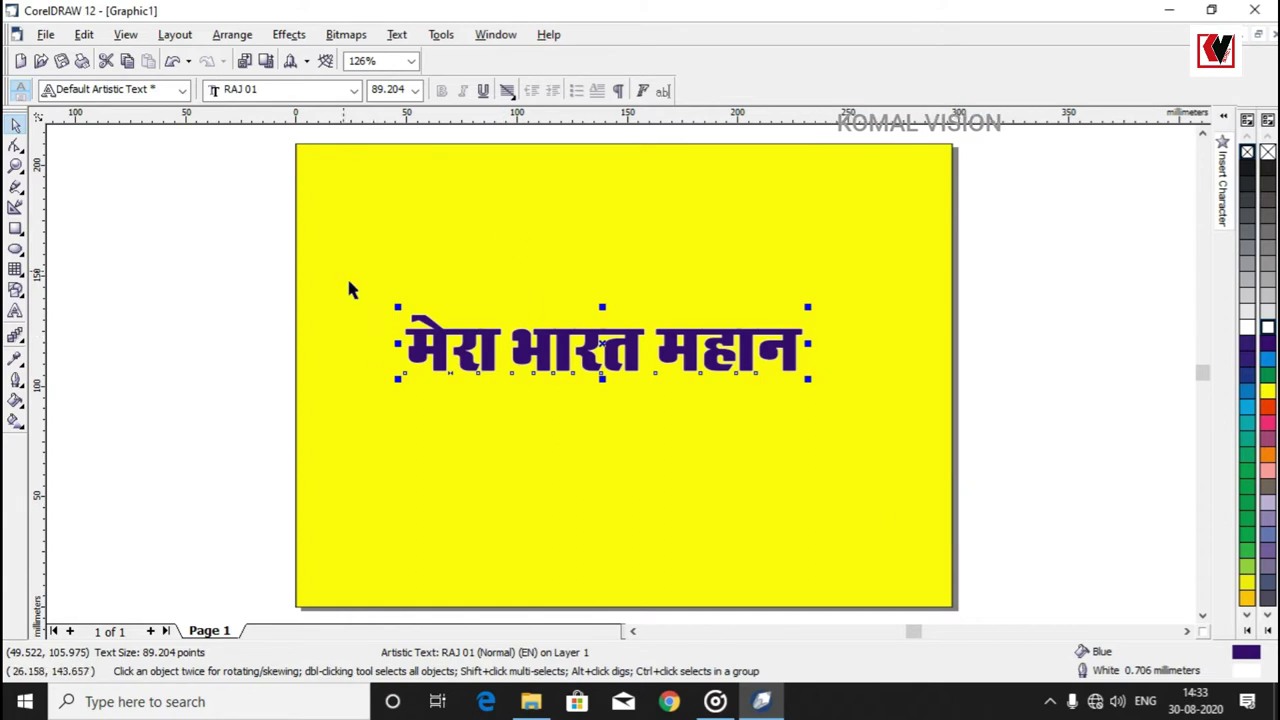
# Inspect the white outline around the first word up close and set its width to 2.822 mm
pyautogui.click(180, 270)
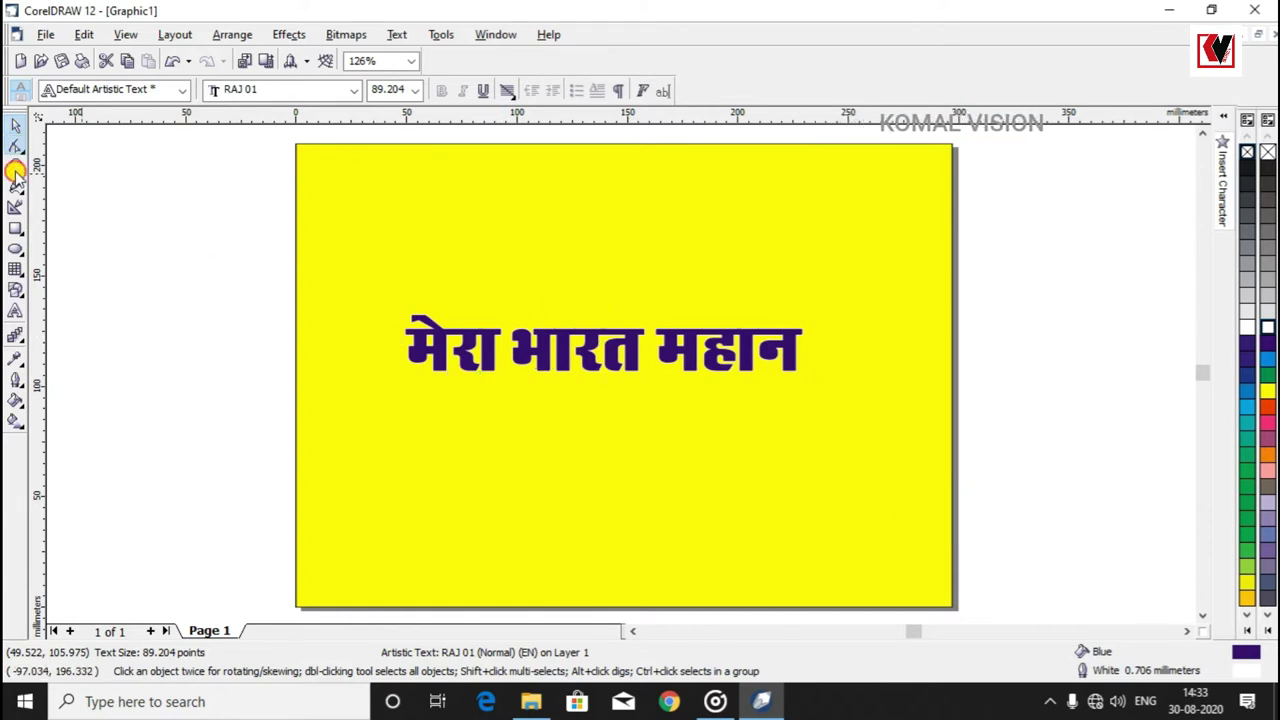
pyautogui.click(15, 166)
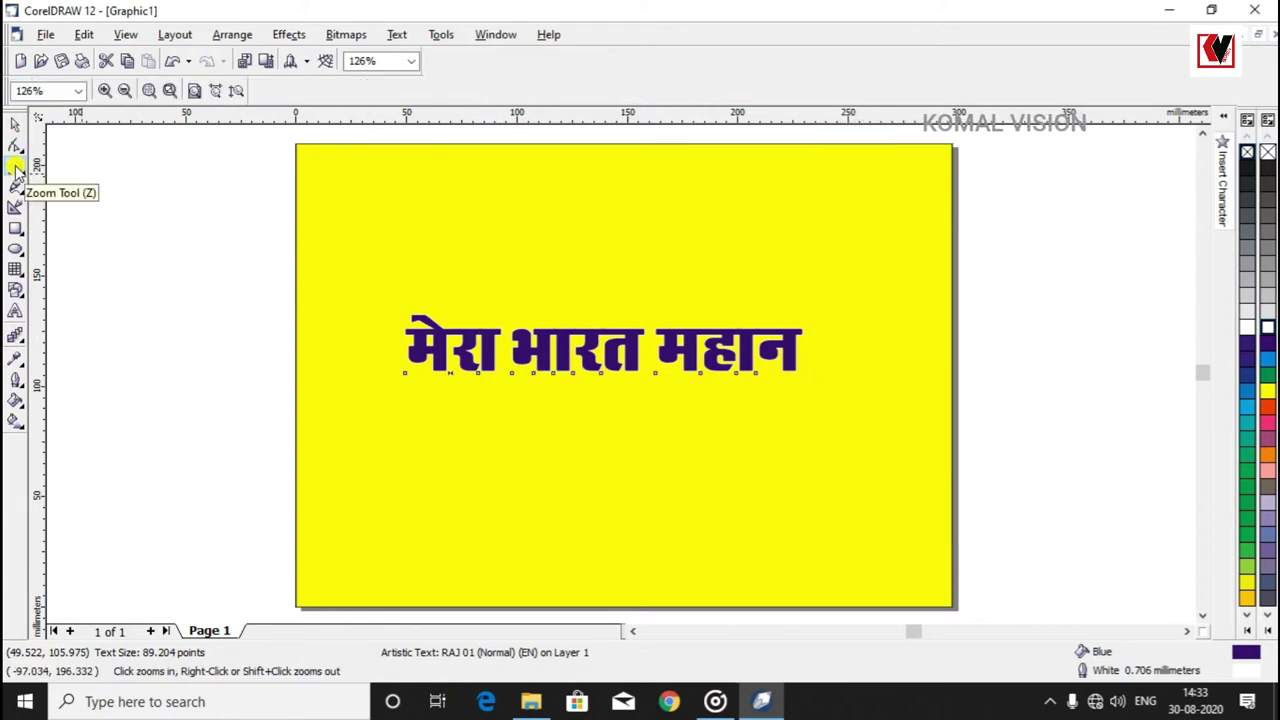
pyautogui.moveTo(354, 294); pyautogui.dragTo(442, 346)
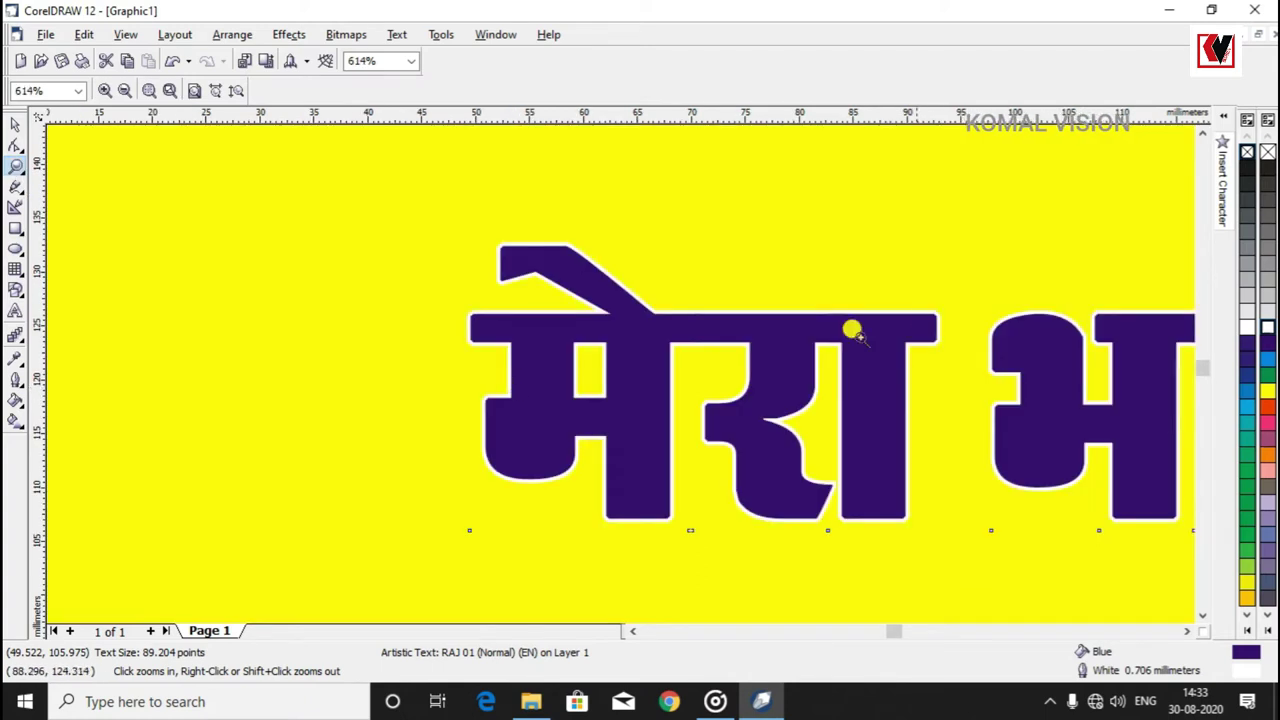
pyautogui.click(15, 124)
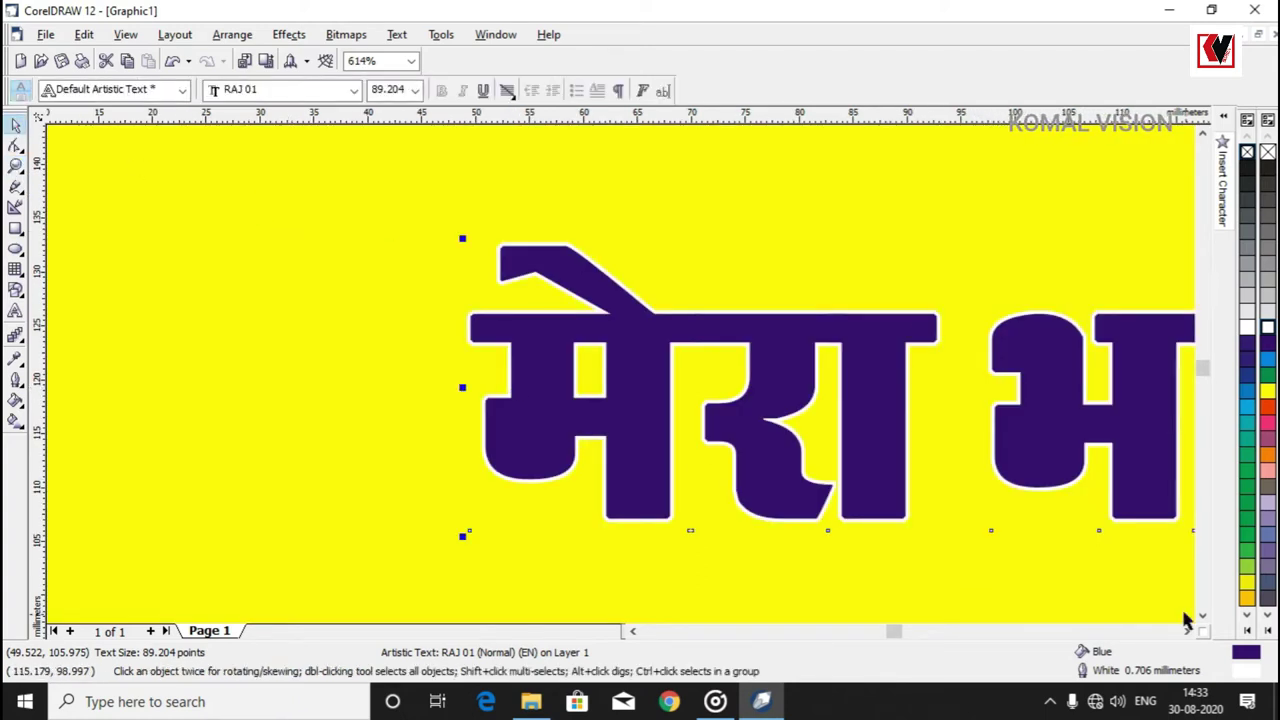
pyautogui.doubleClick(1245, 672)
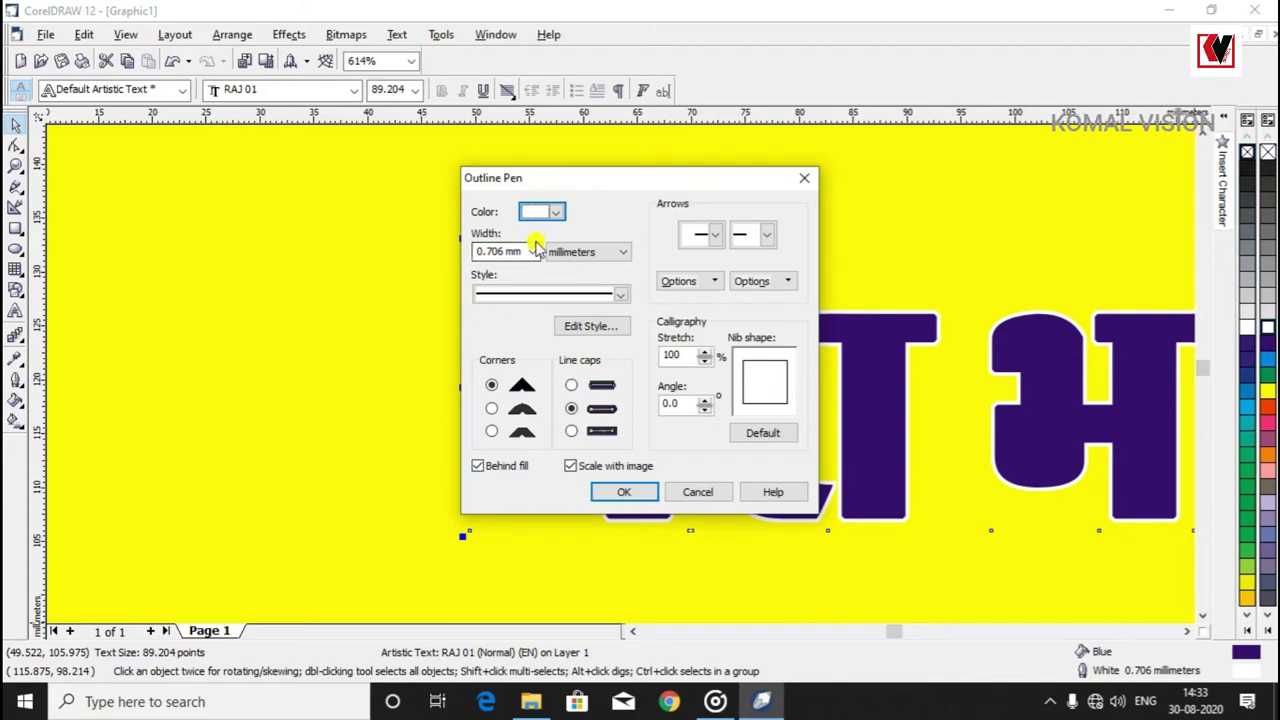
pyautogui.click(532, 252)
pyautogui.click(508, 342)
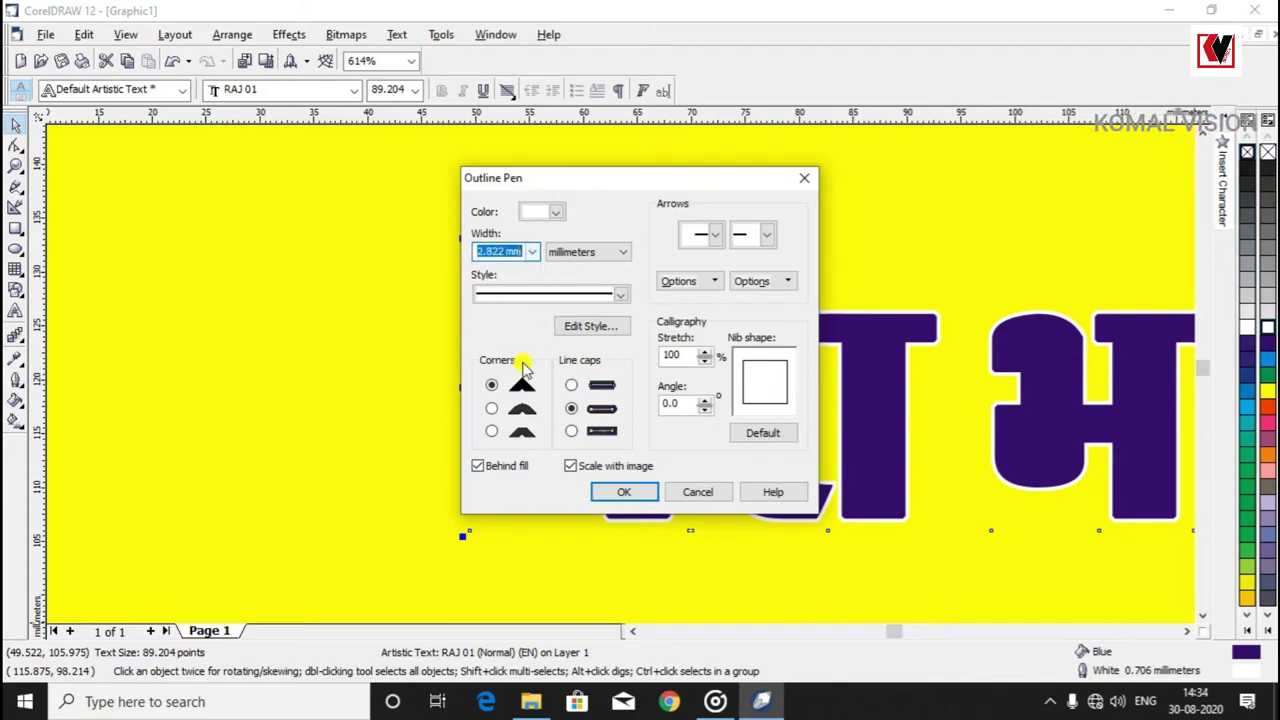
pyautogui.click(624, 492)
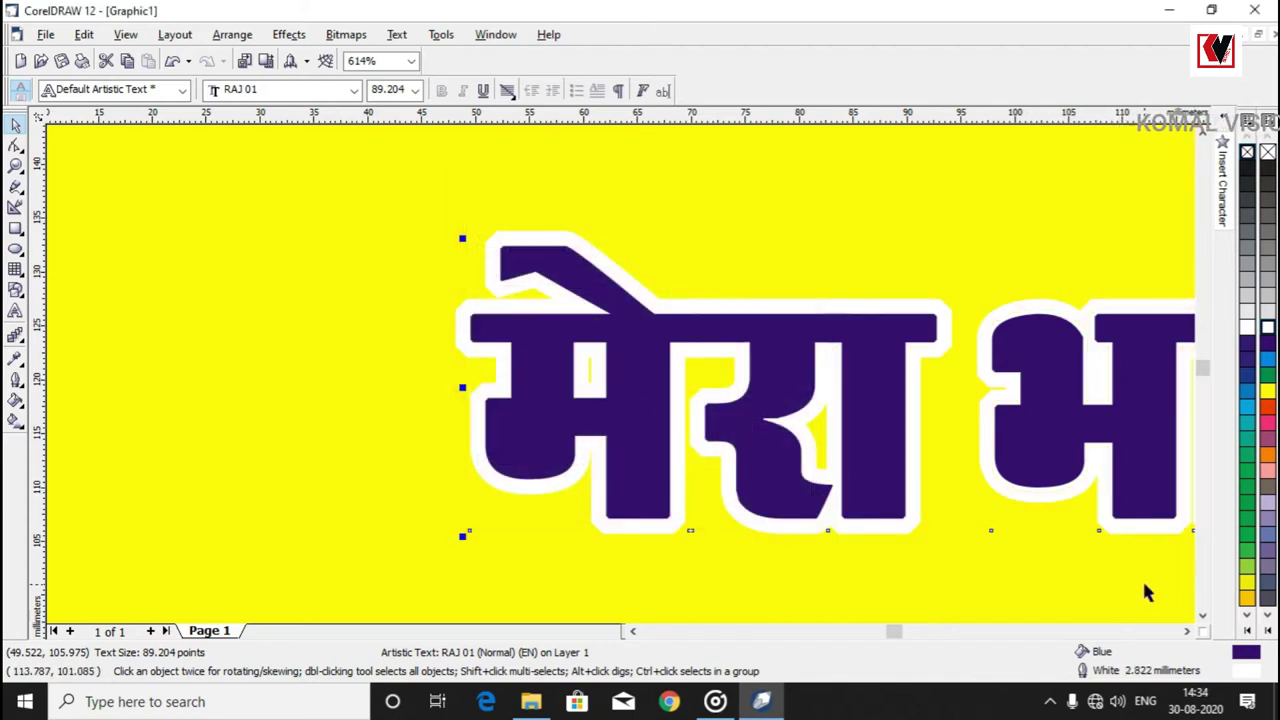
# Set the text's white outline width to 1.411 mm
pyautogui.doubleClick(1247, 668)
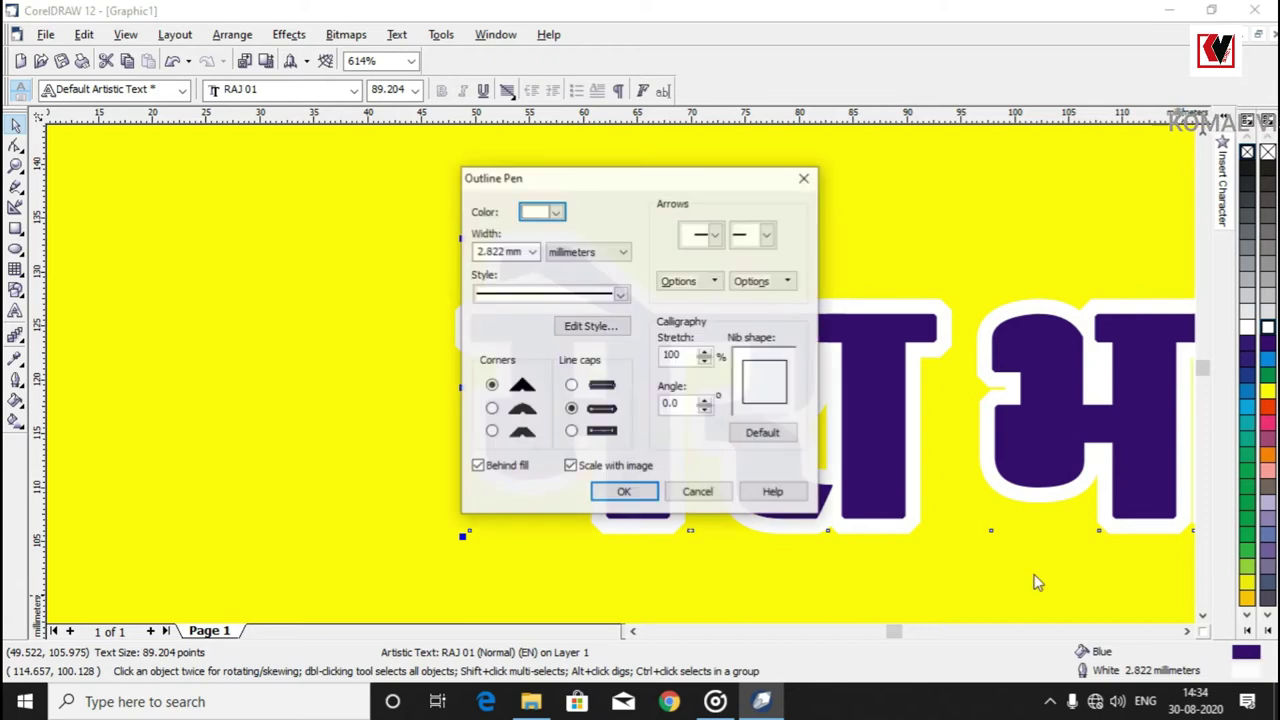
pyautogui.click(532, 252)
pyautogui.click(518, 331)
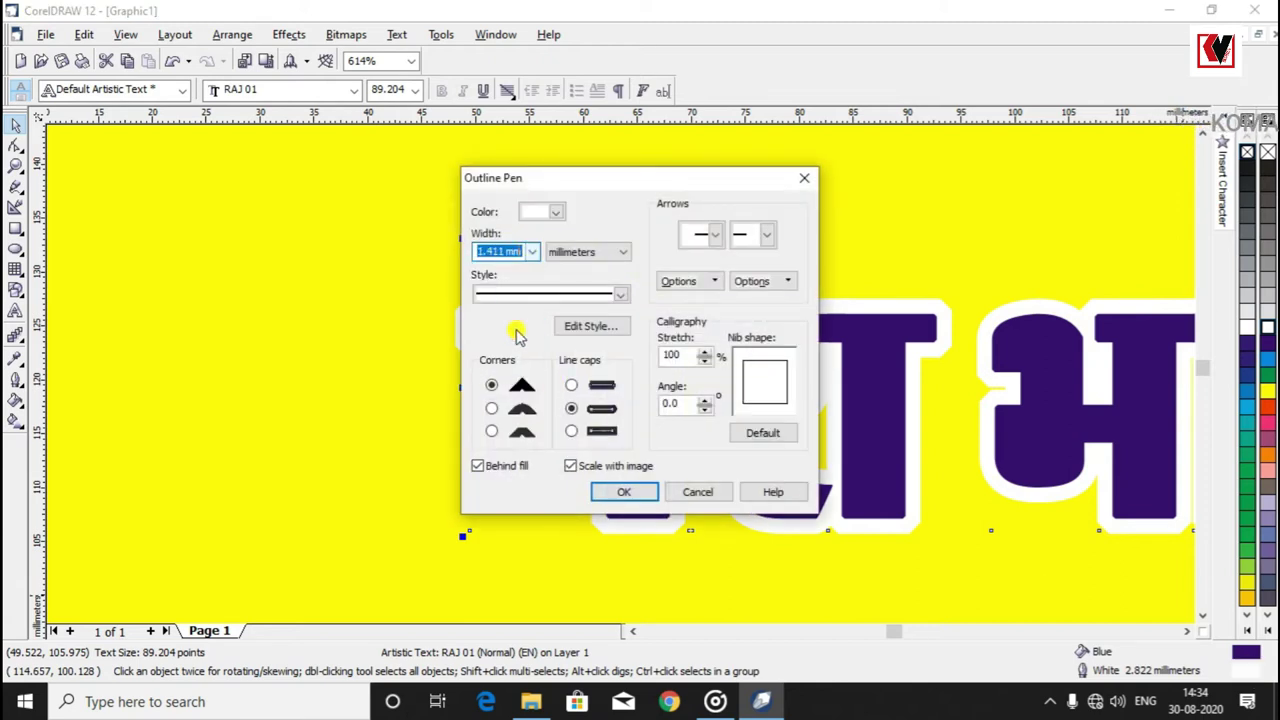
pyautogui.click(624, 491)
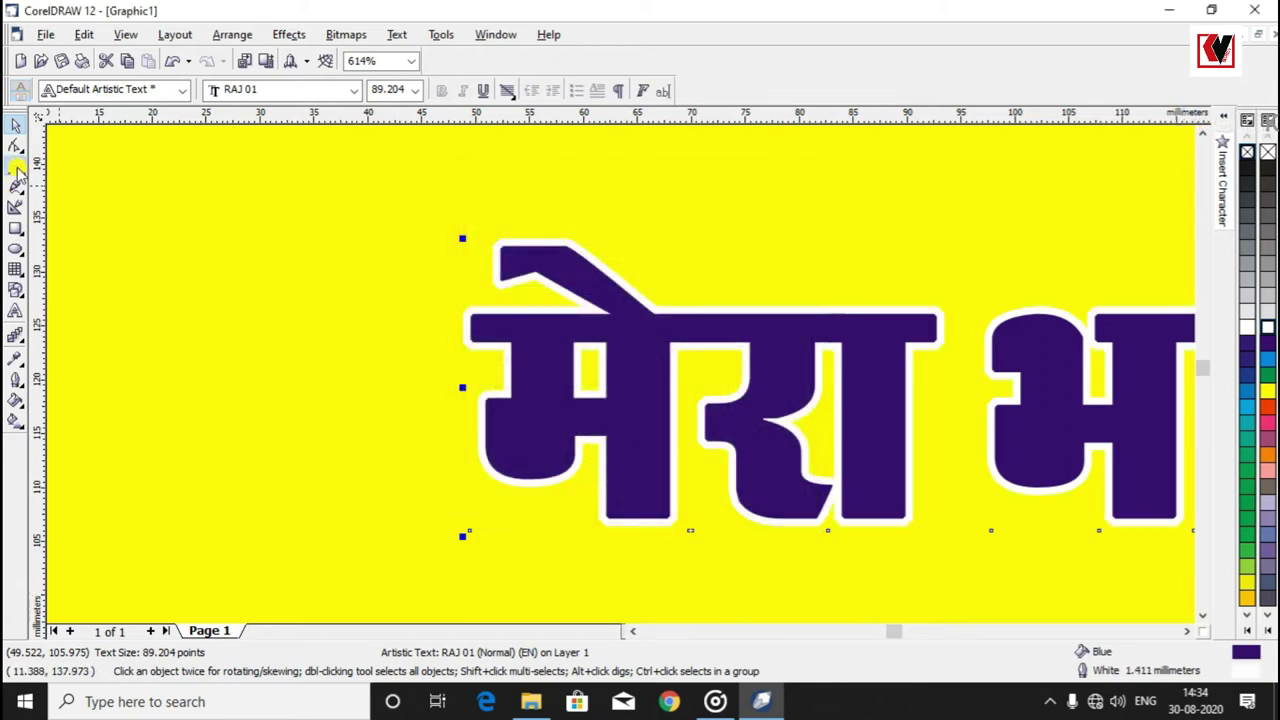
# Fill the page-sized background rectangle behind the text with red
pyautogui.doubleClick(16, 167)
pyautogui.click(16, 125)
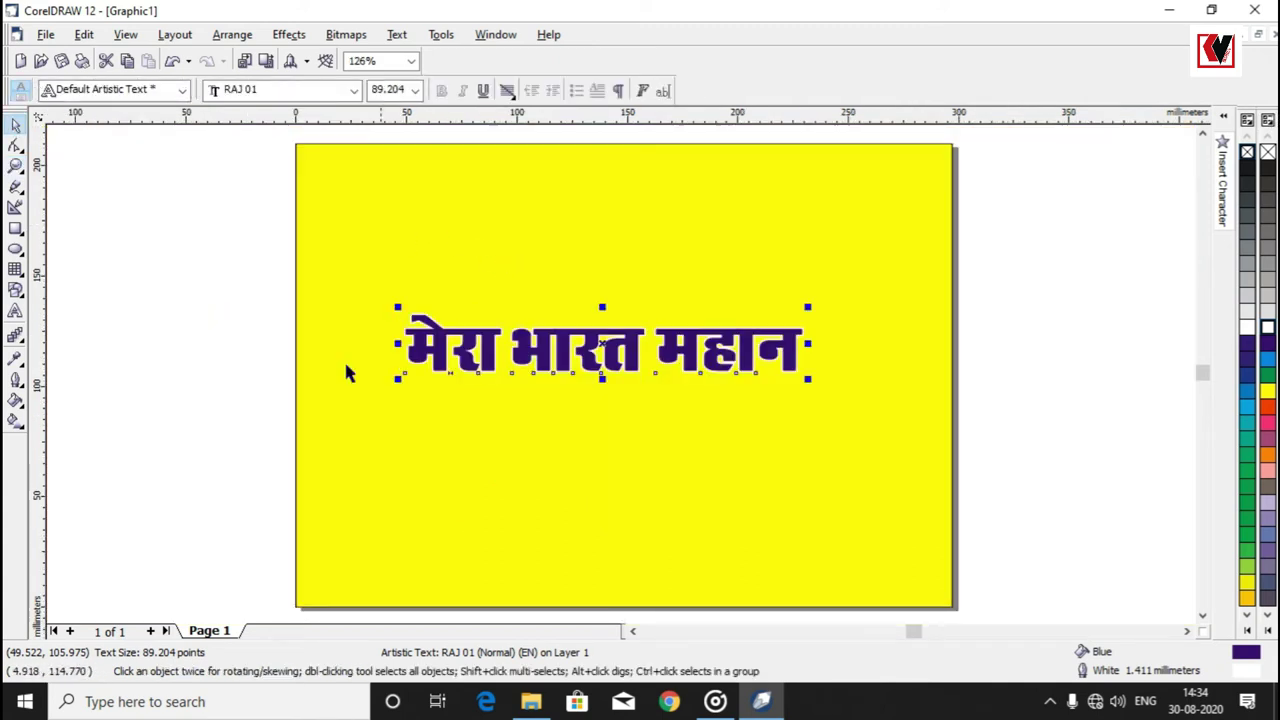
pyautogui.press('Tab')
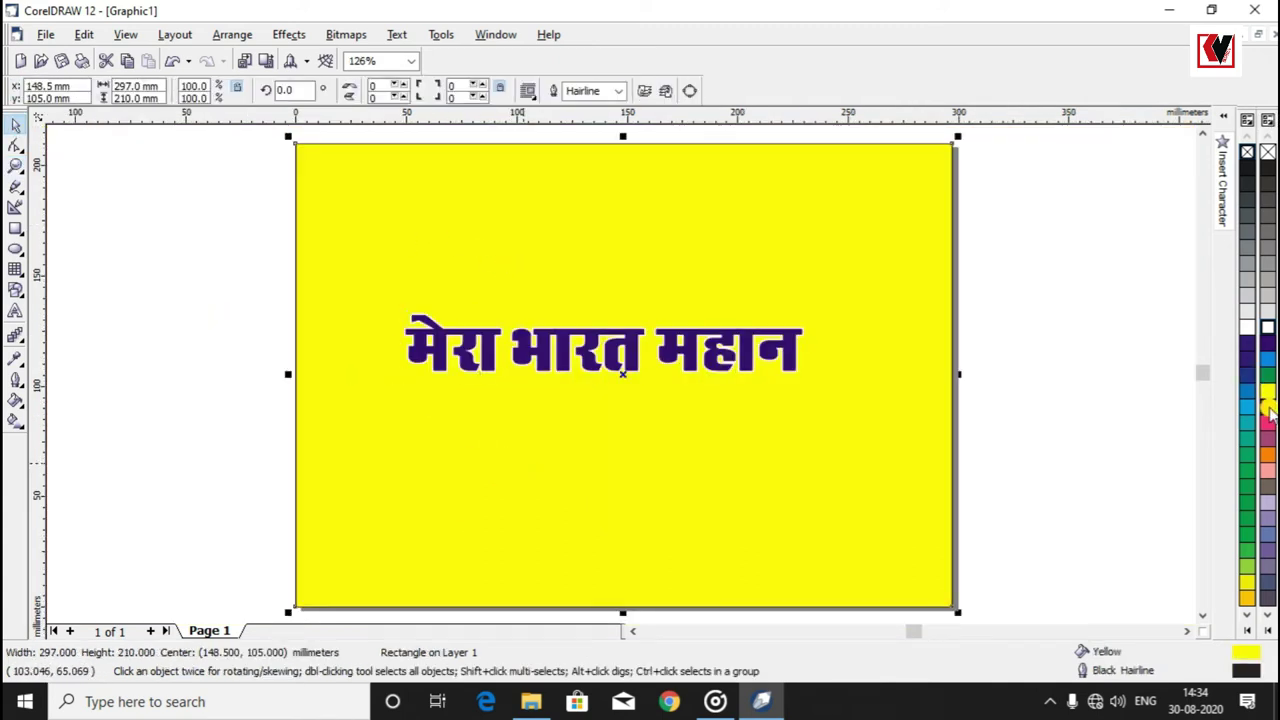
pyautogui.click(1267, 405)
pyautogui.click(1090, 340)
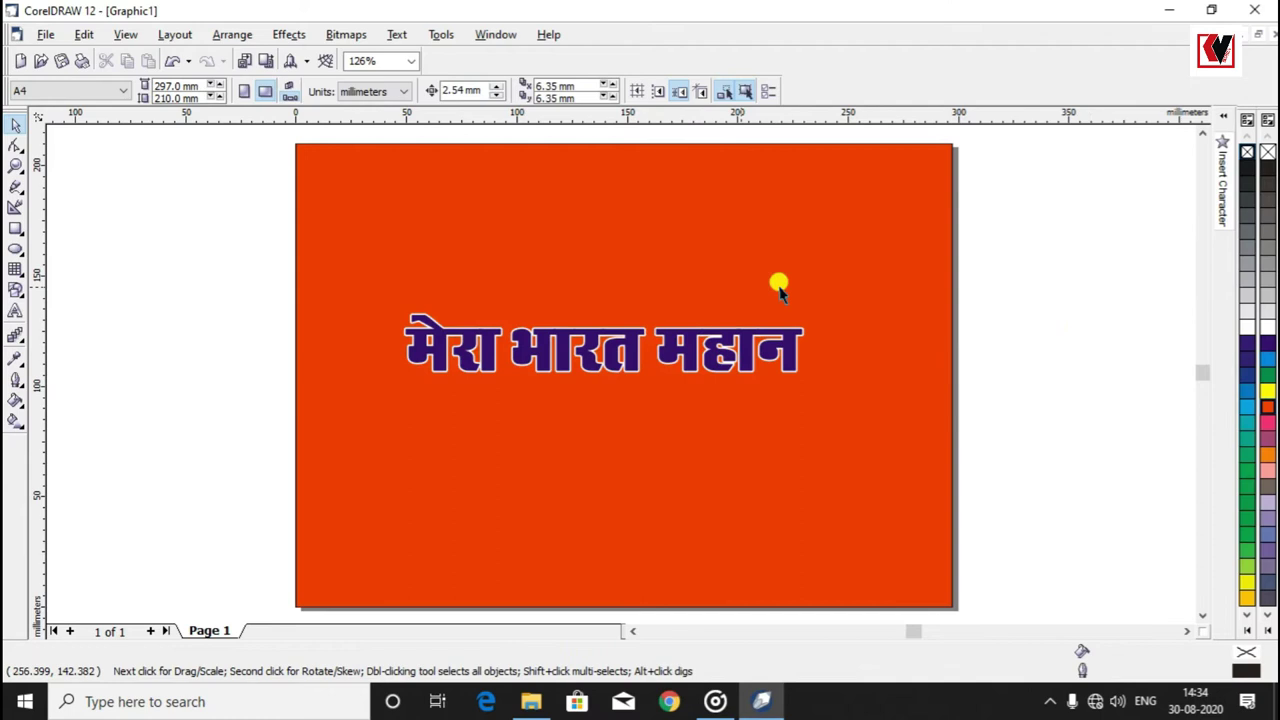
# Add a flat drop shadow to the Hindi text, offset about 3 mm to the right and 2 mm down
pyautogui.click(718, 340)
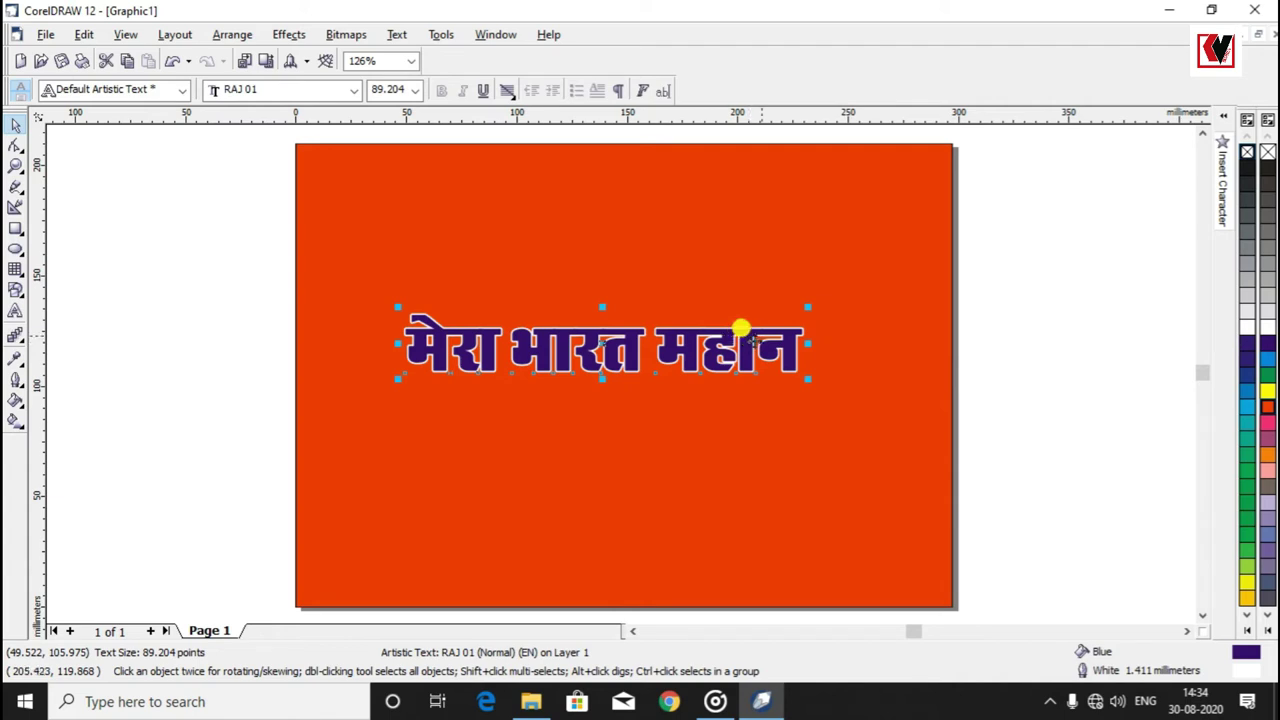
pyautogui.click(24, 342)
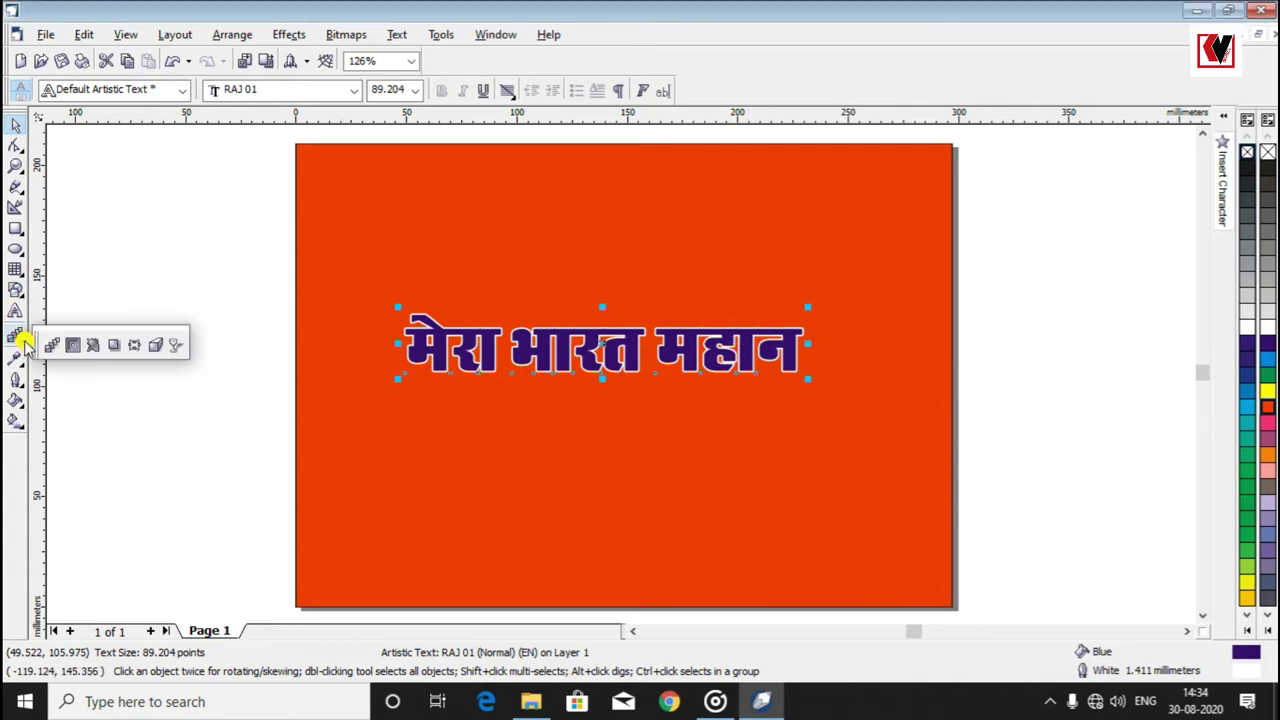
pyautogui.click(116, 346)
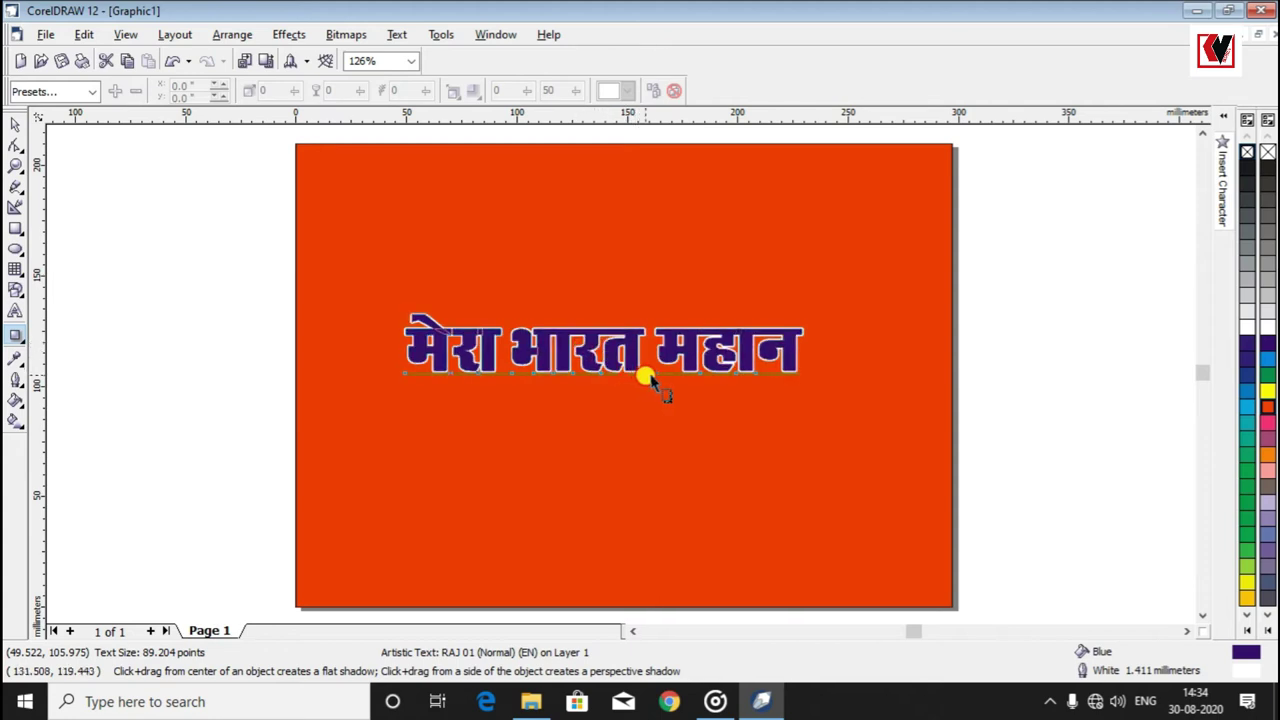
pyautogui.moveTo(650, 380); pyautogui.dragTo(664, 382)
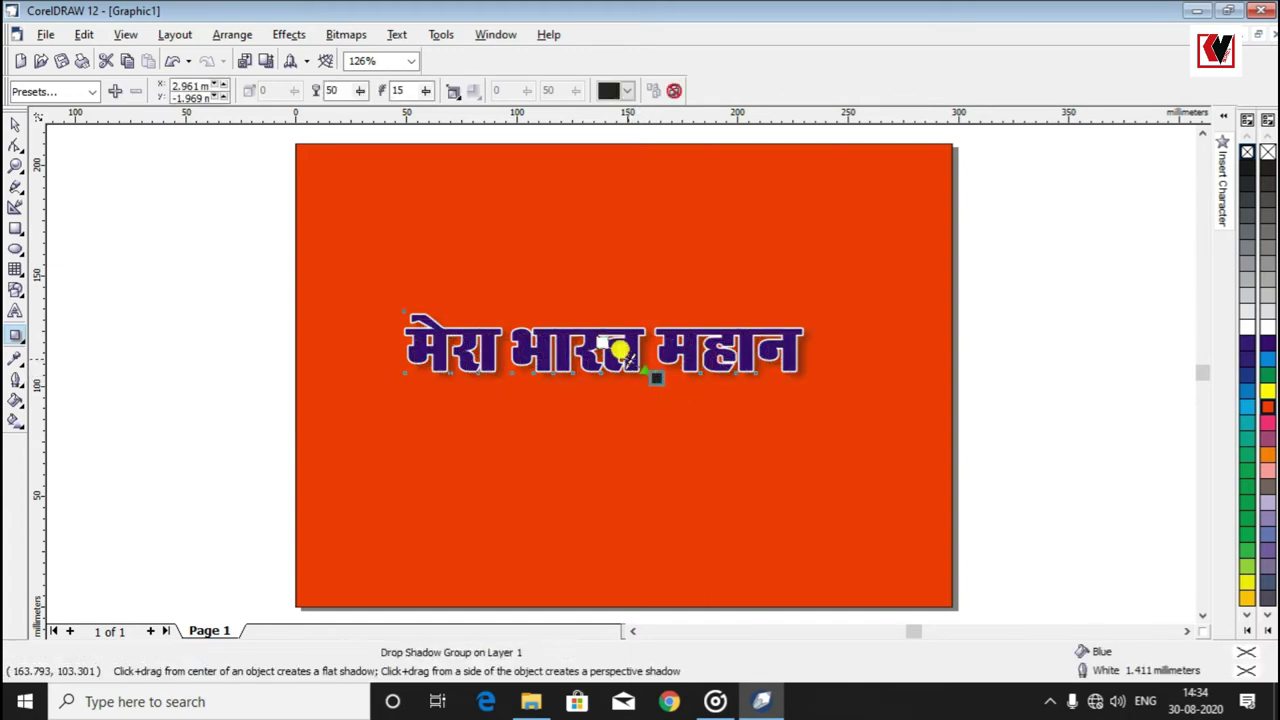
# Try several opacity levels on the text's drop shadow and leave it at 58
pyautogui.moveTo(637, 362); pyautogui.dragTo(651, 374)
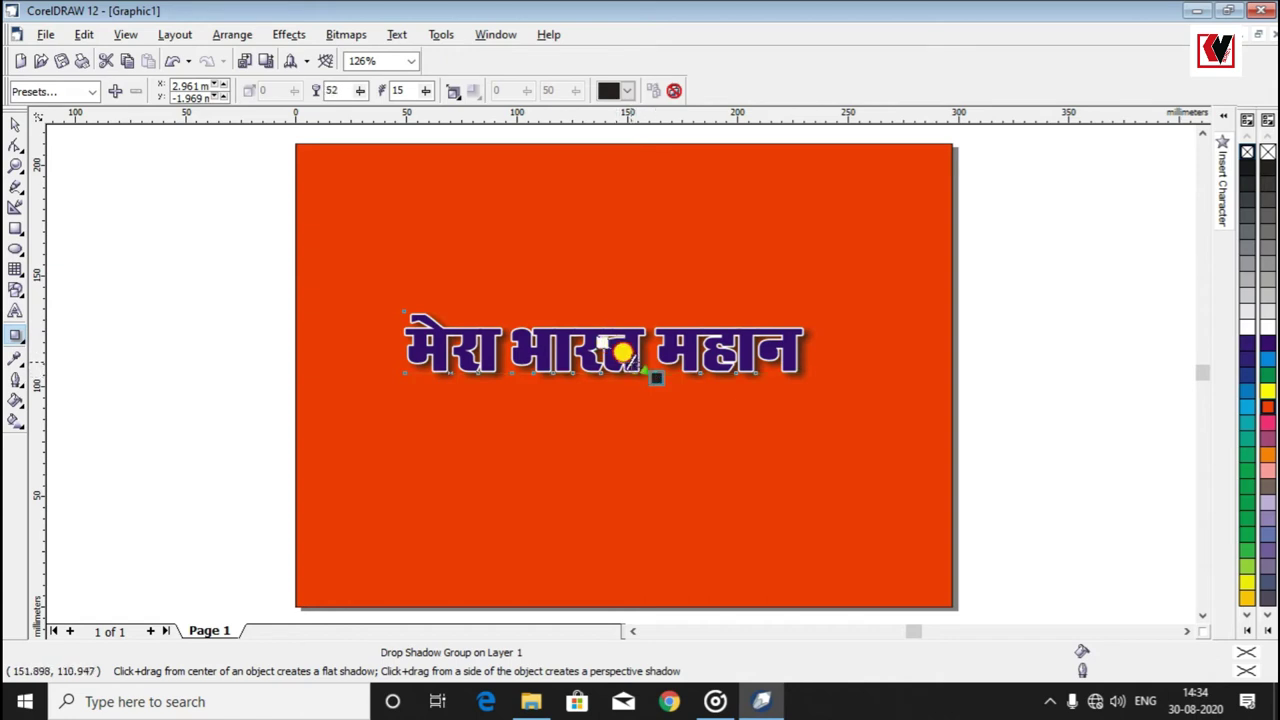
pyautogui.moveTo(622, 352); pyautogui.dragTo(616, 348)
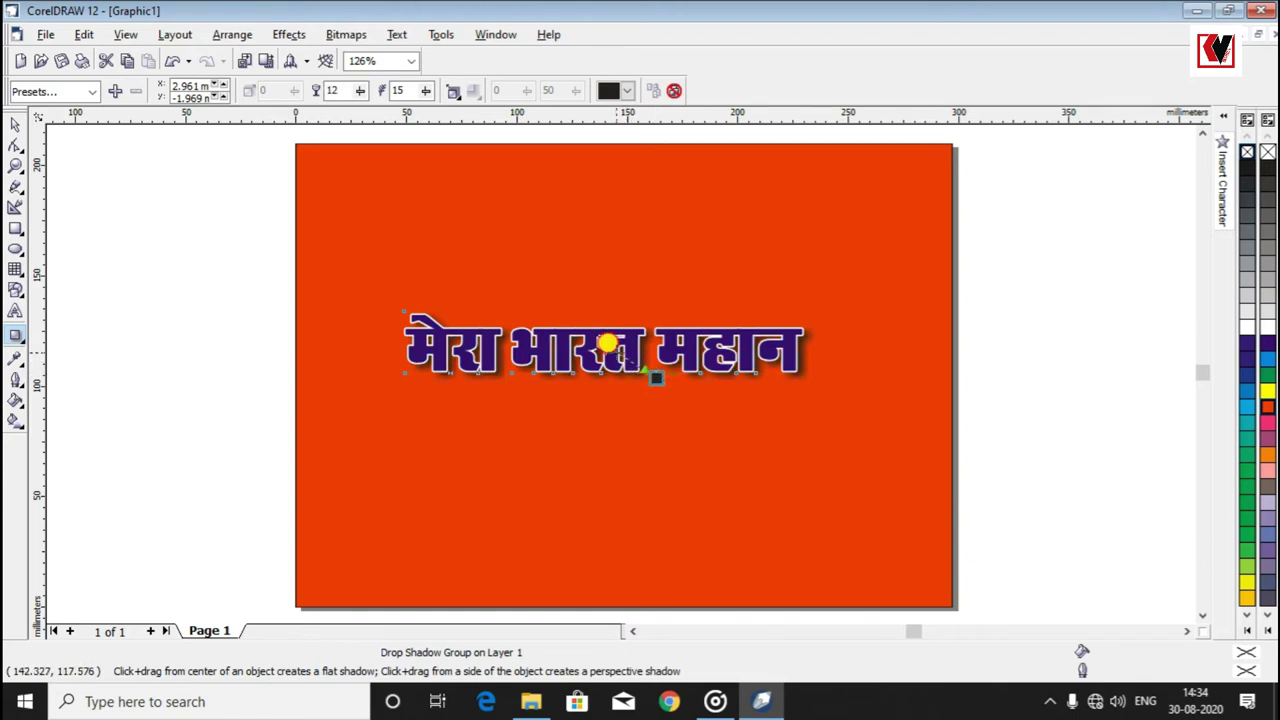
pyautogui.moveTo(619, 354); pyautogui.dragTo(641, 372)
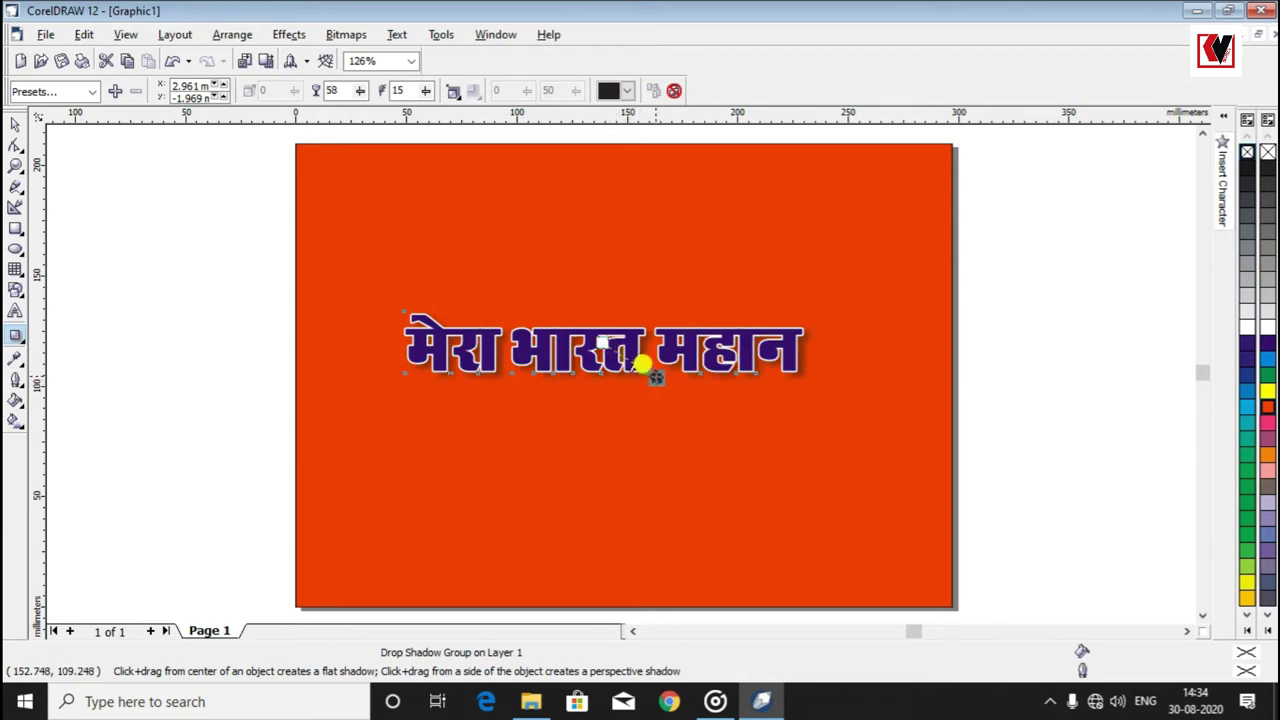
# Change the text's drop shadow colour to yellow
pyautogui.click(15, 164)
pyautogui.click(818, 387)
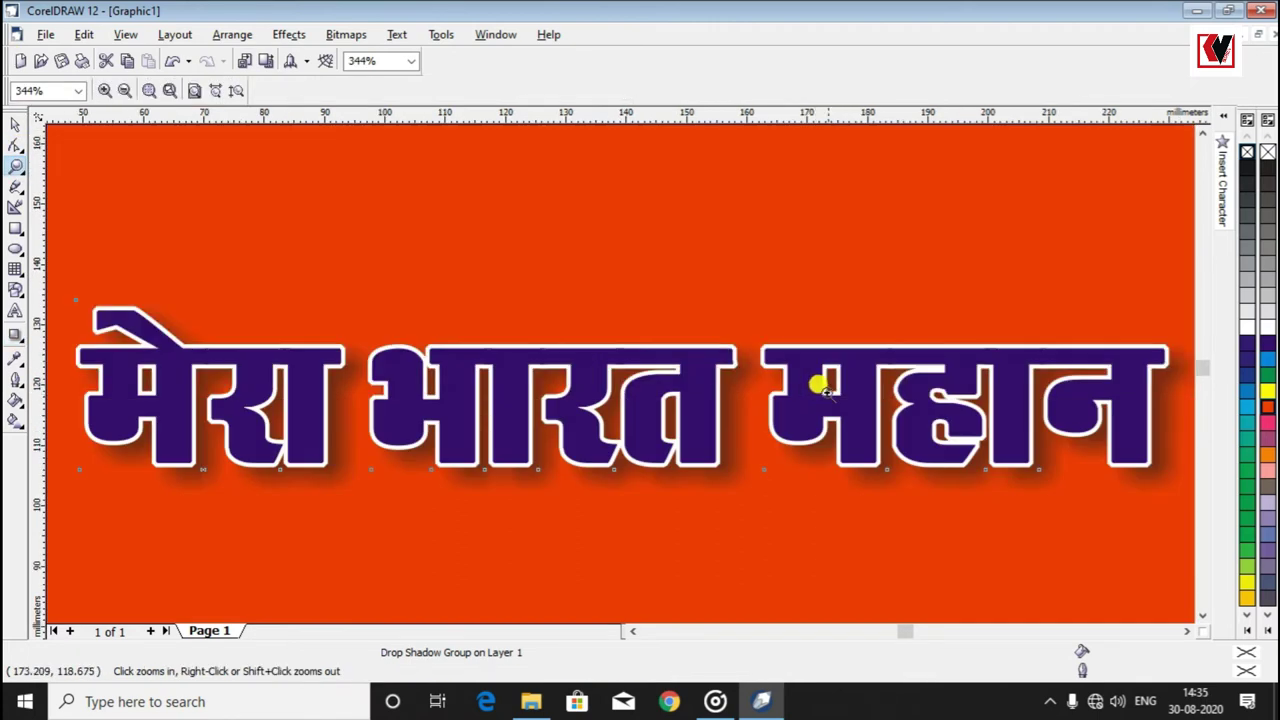
pyautogui.click(15, 336)
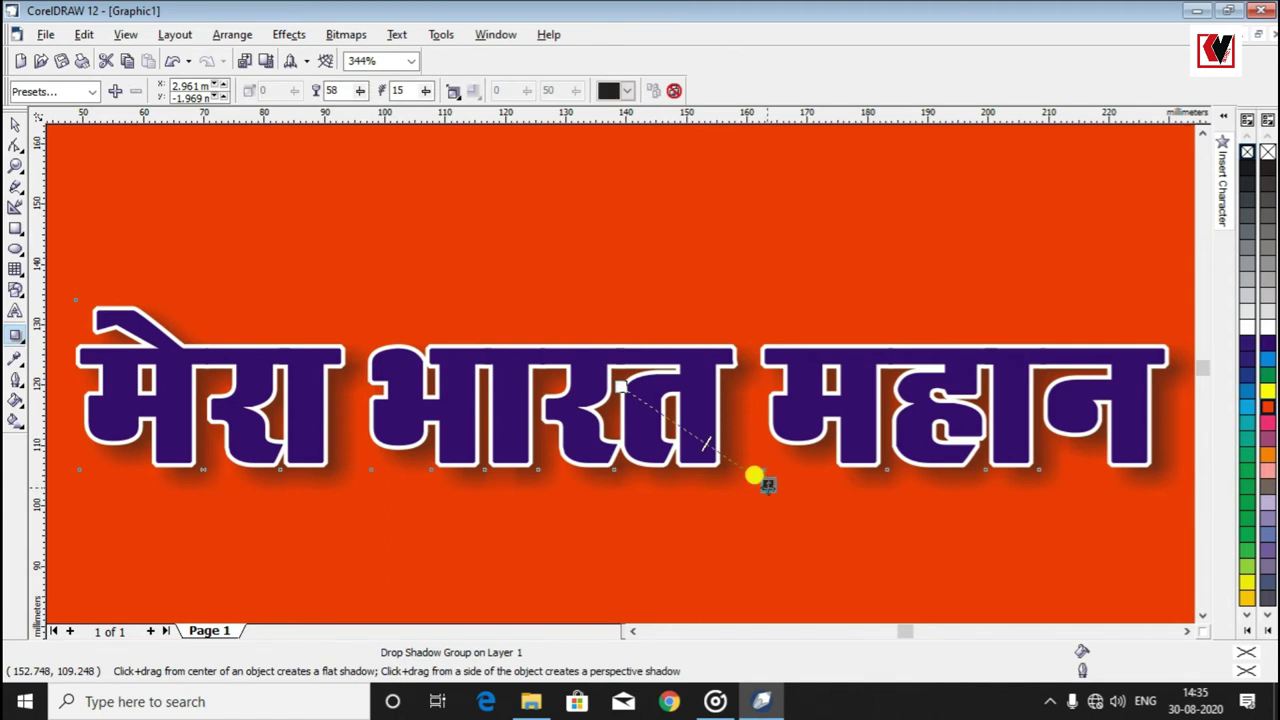
pyautogui.click(627, 92)
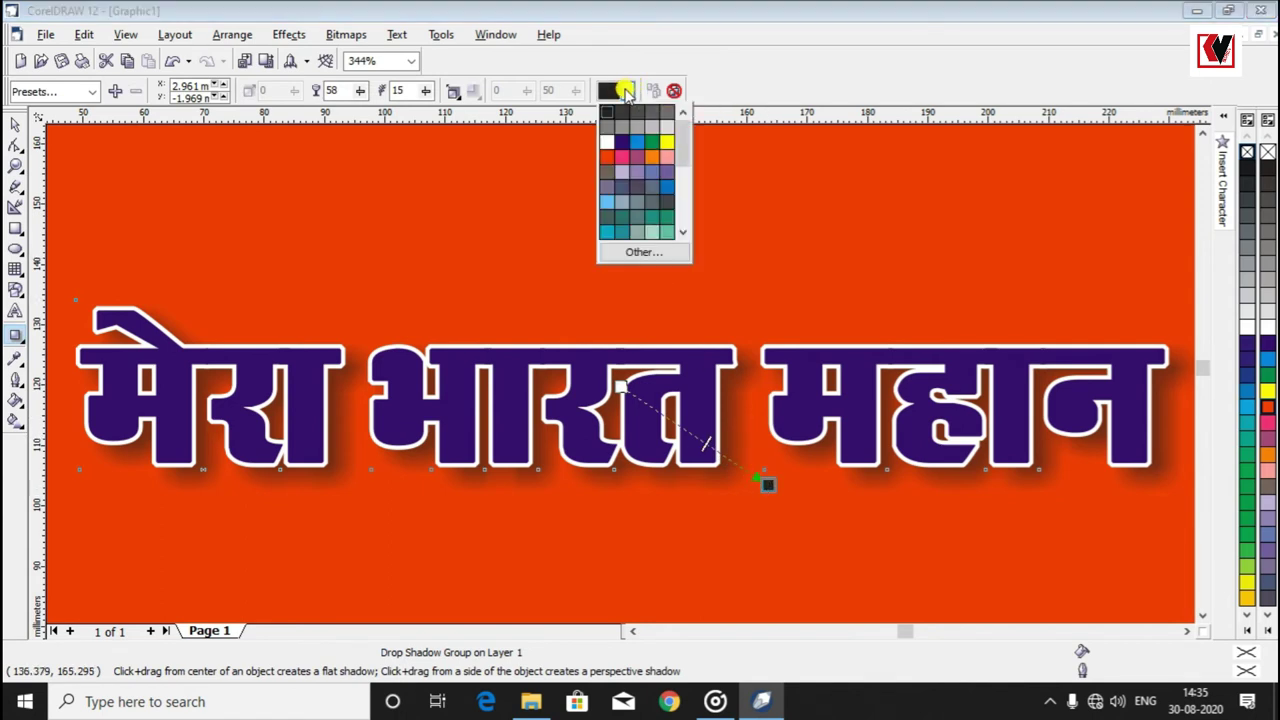
pyautogui.click(667, 141)
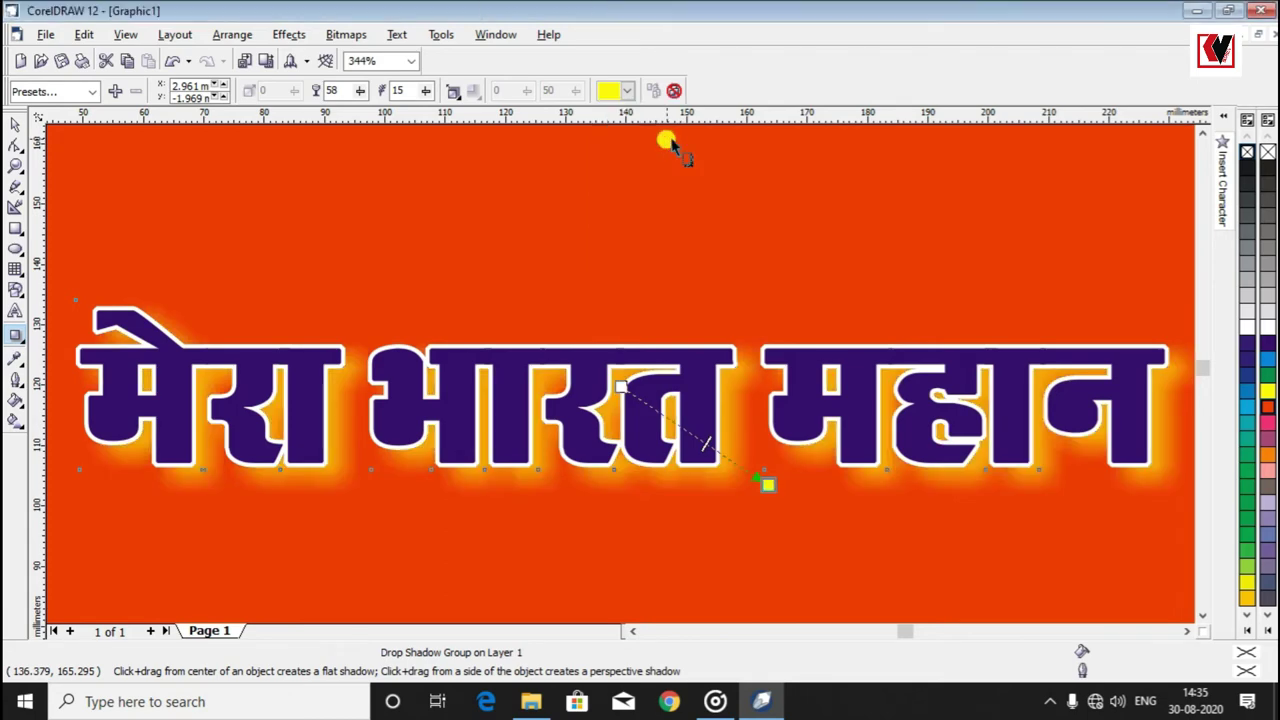
# Try pink as the drop shadow colour, and set the shadow back to black
pyautogui.click(627, 92)
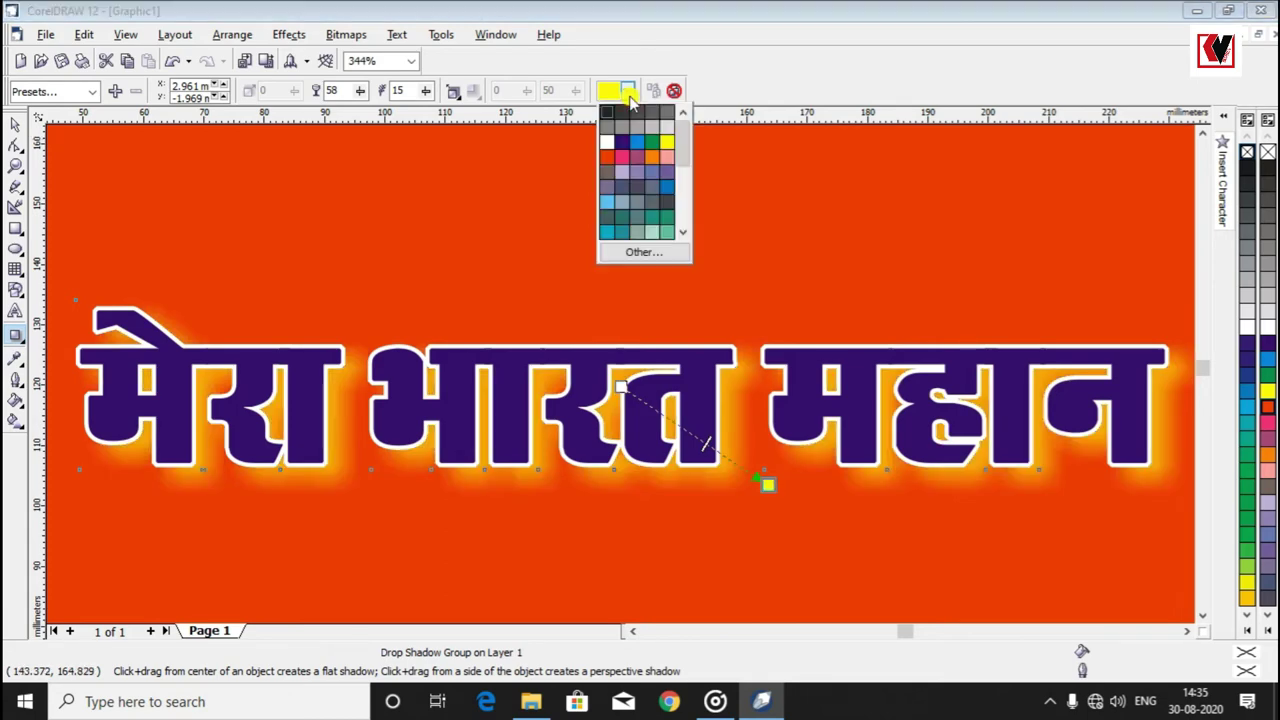
pyautogui.click(622, 157)
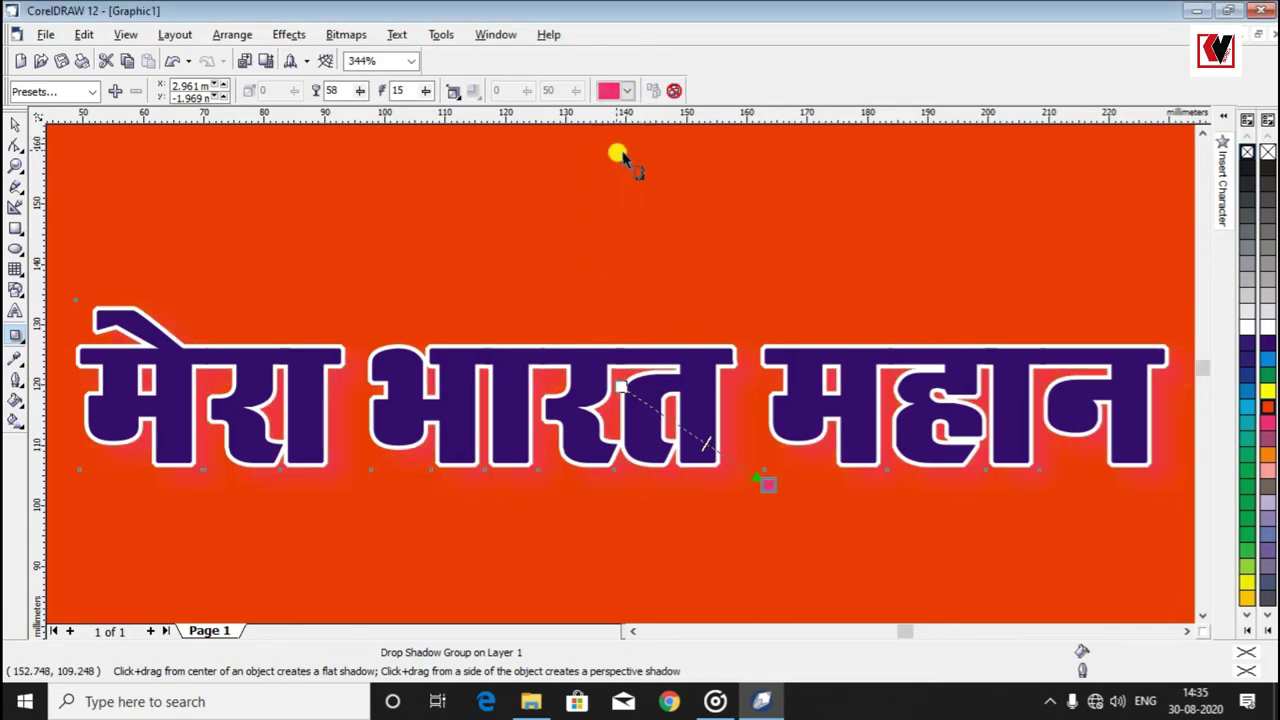
pyautogui.click(628, 92)
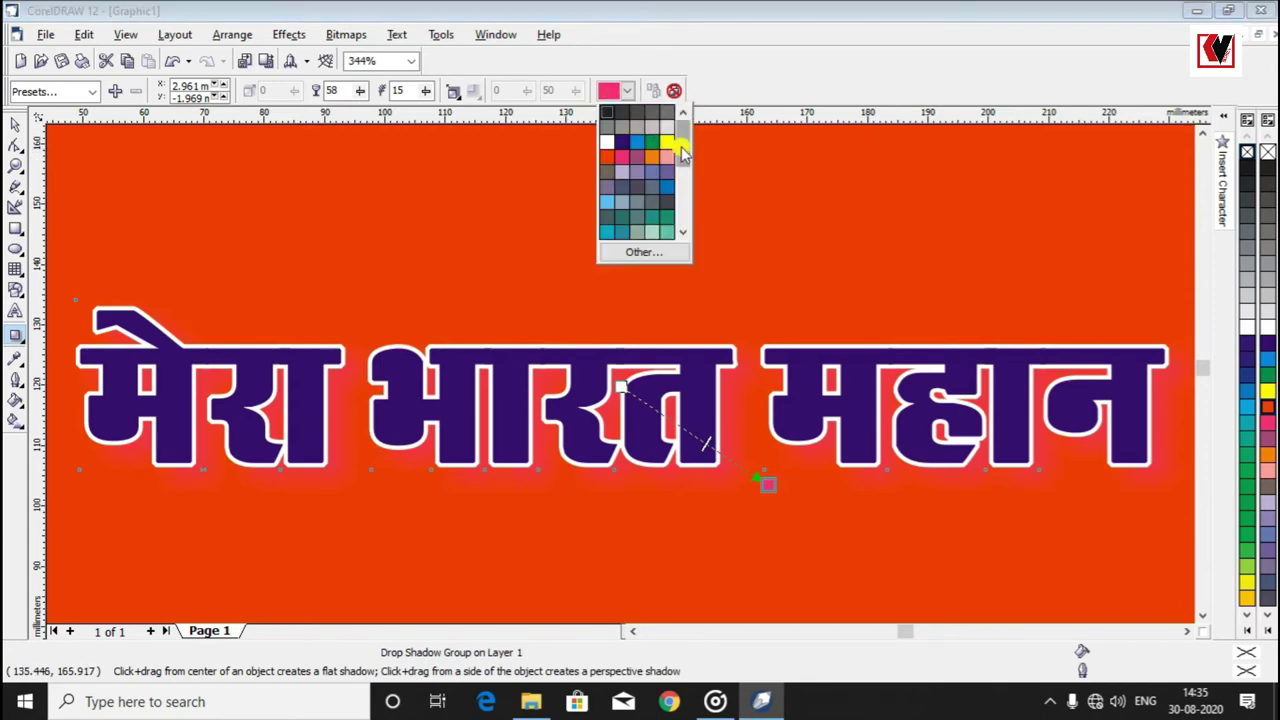
pyautogui.moveTo(682, 150); pyautogui.dragTo(688, 238)
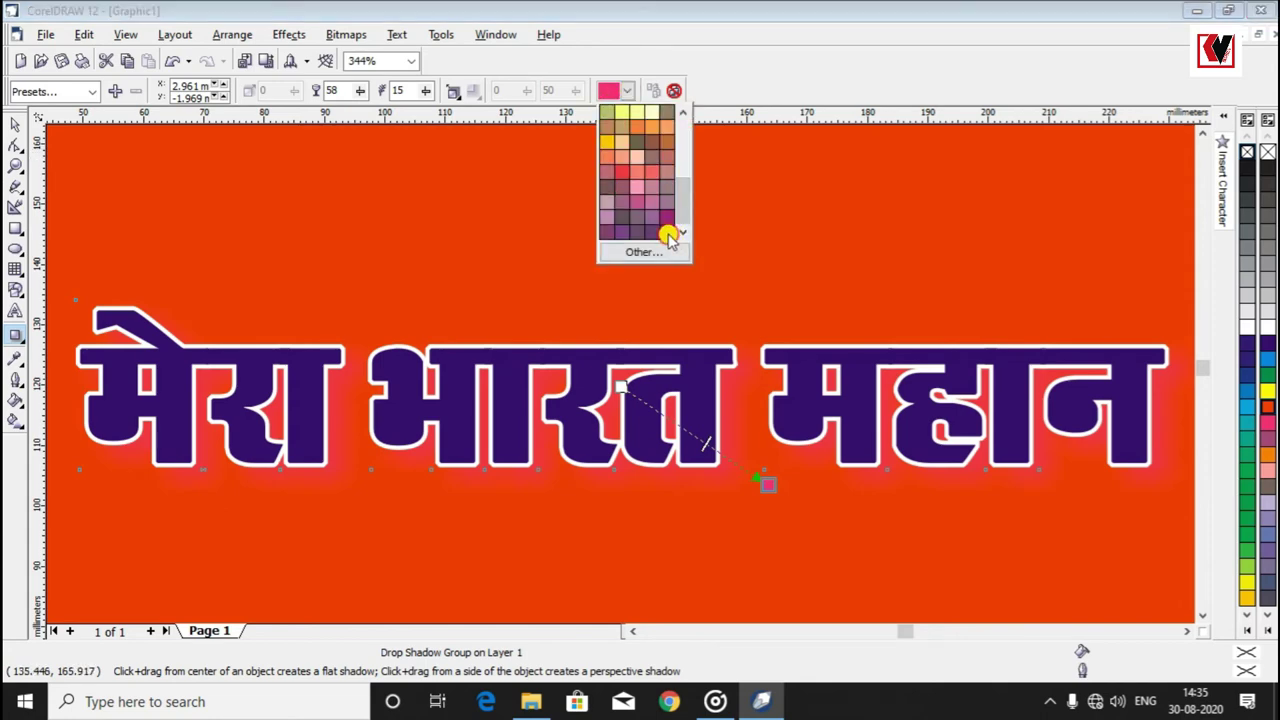
pyautogui.click(668, 234)
pyautogui.click(14, 168)
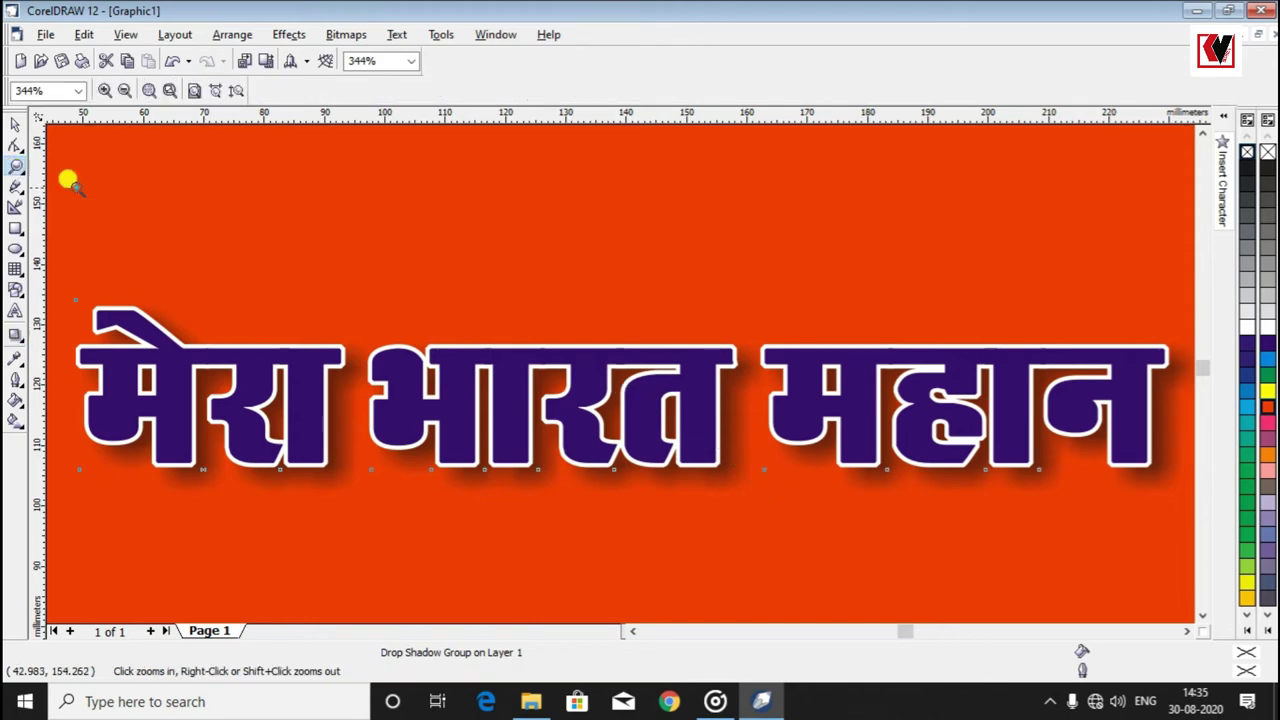
pyautogui.hotkey('shift', 'F4')
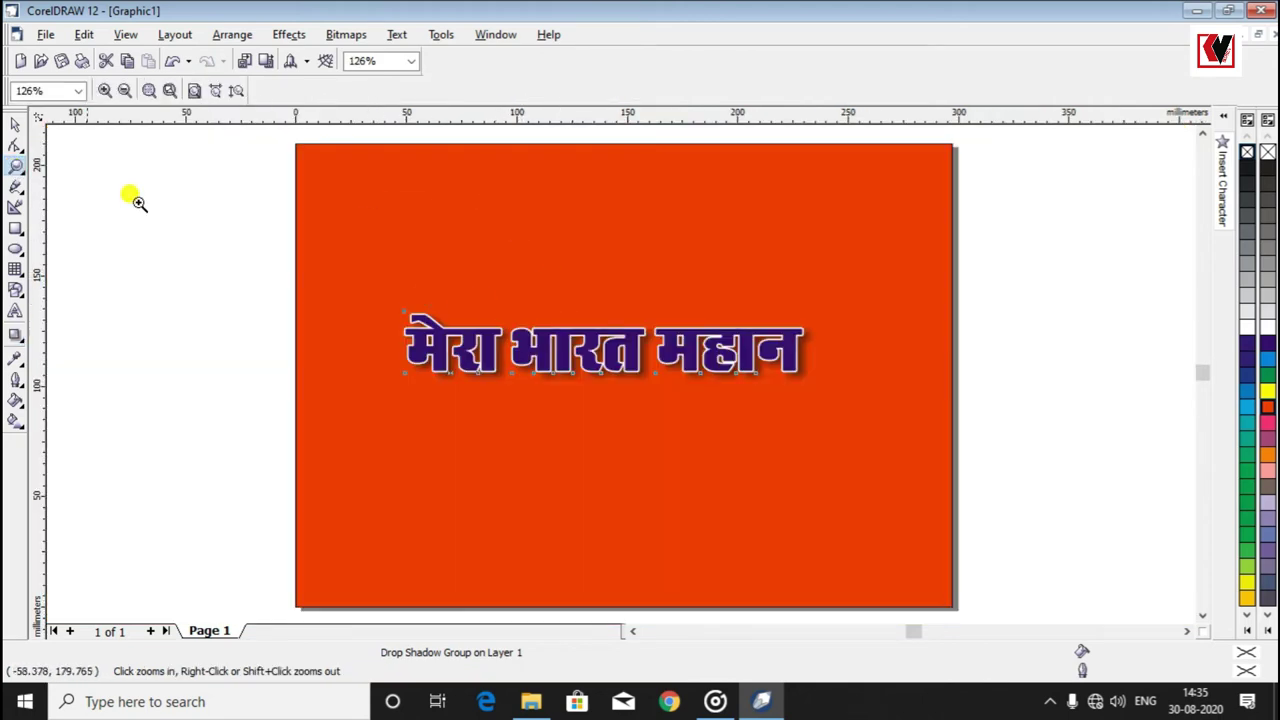
# Pull the drop shadow far from the text, bring it back to an offset of about 8.6 mm right and 6.2 mm down, and clear it
pyautogui.click(16, 125)
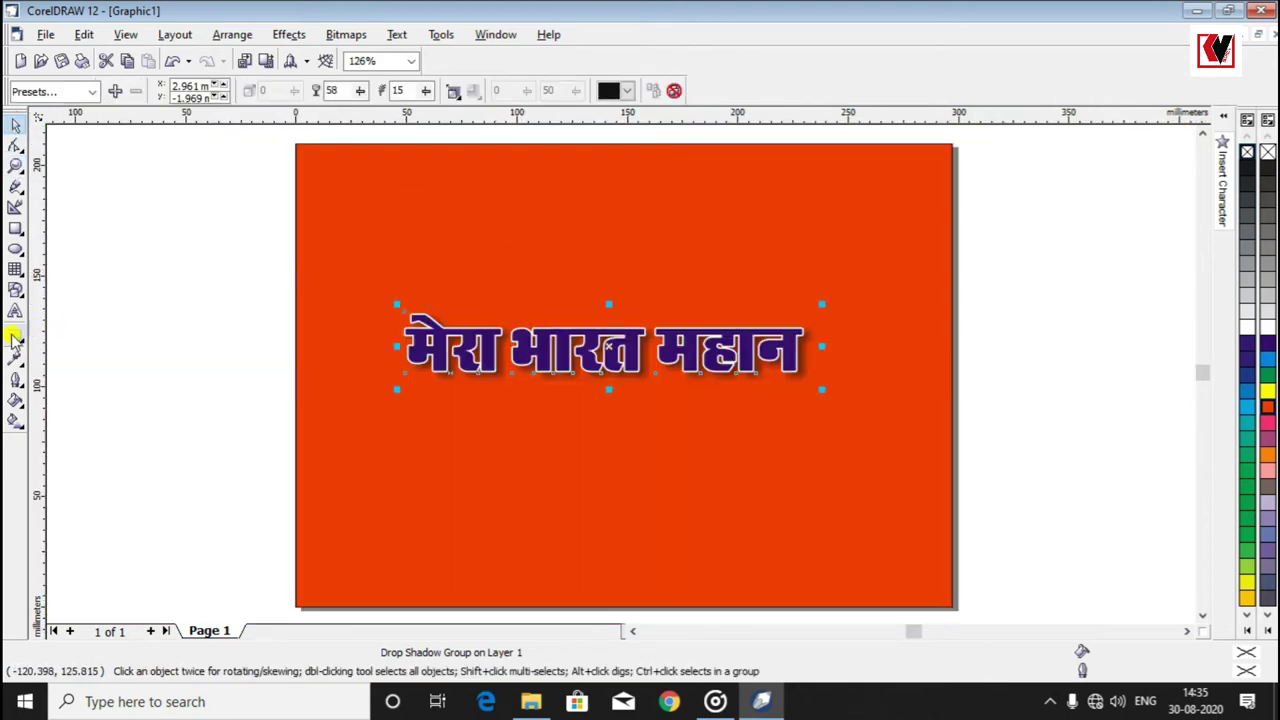
pyautogui.click(15, 337)
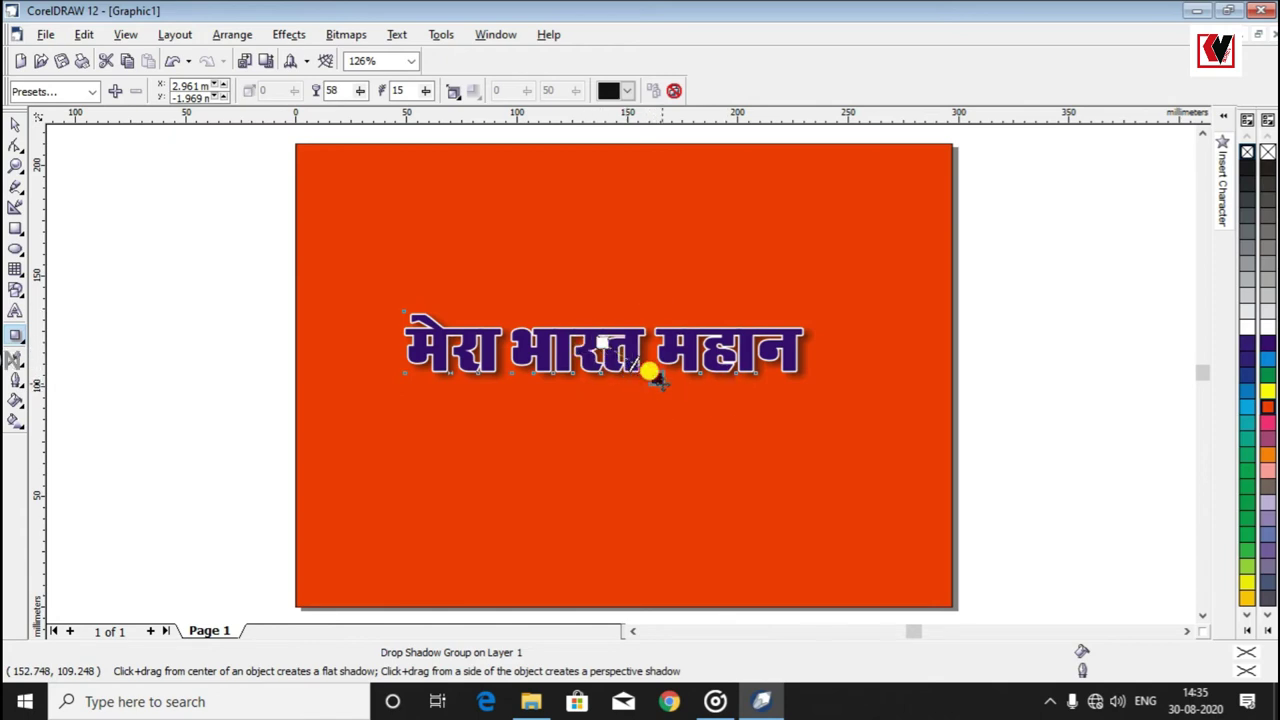
pyautogui.moveTo(650, 372); pyautogui.dragTo(786, 417)
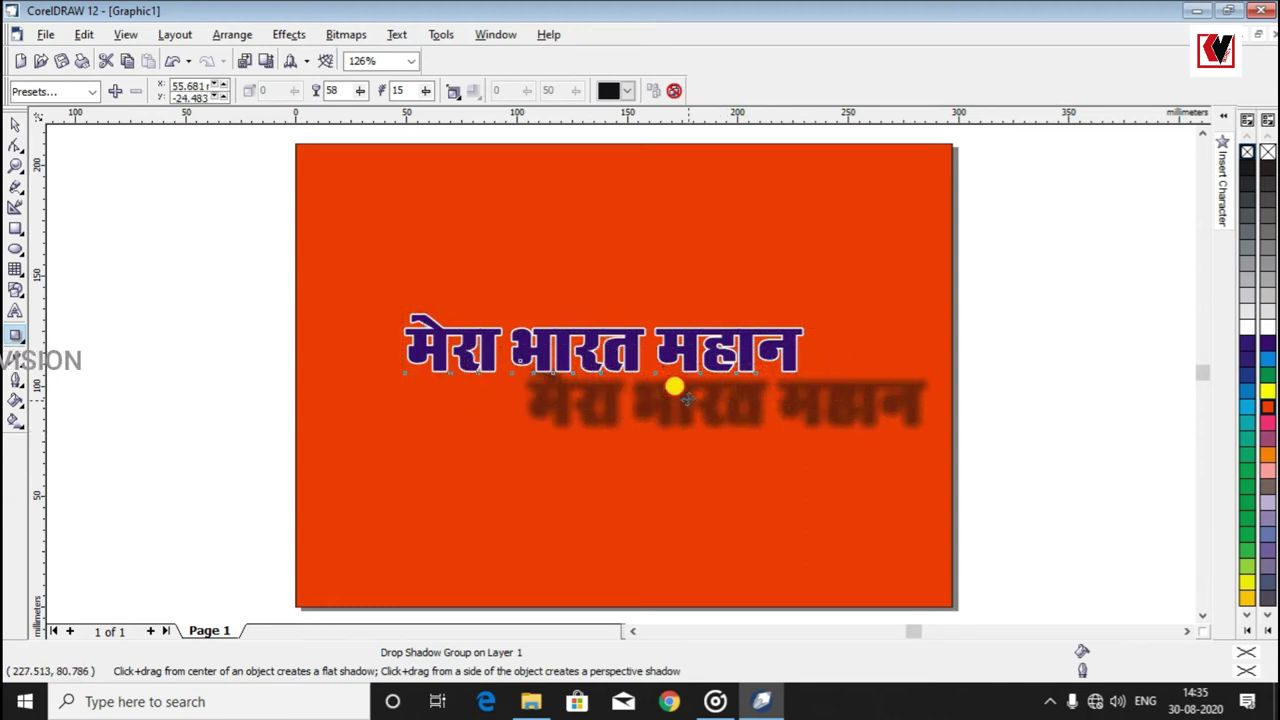
pyautogui.moveTo(675, 387)
pyautogui.mouseDown()
pyautogui.moveTo(654, 374)
pyautogui.moveTo(666, 381)
pyautogui.mouseUp()
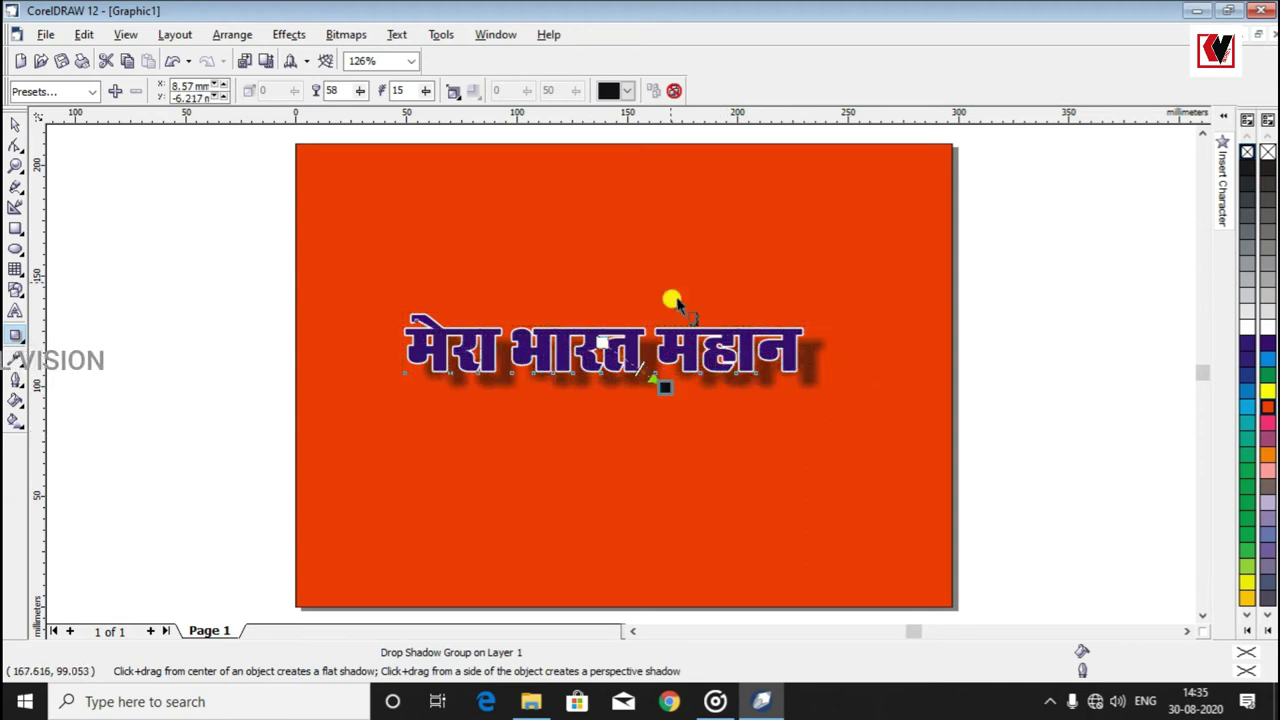
pyautogui.click(674, 92)
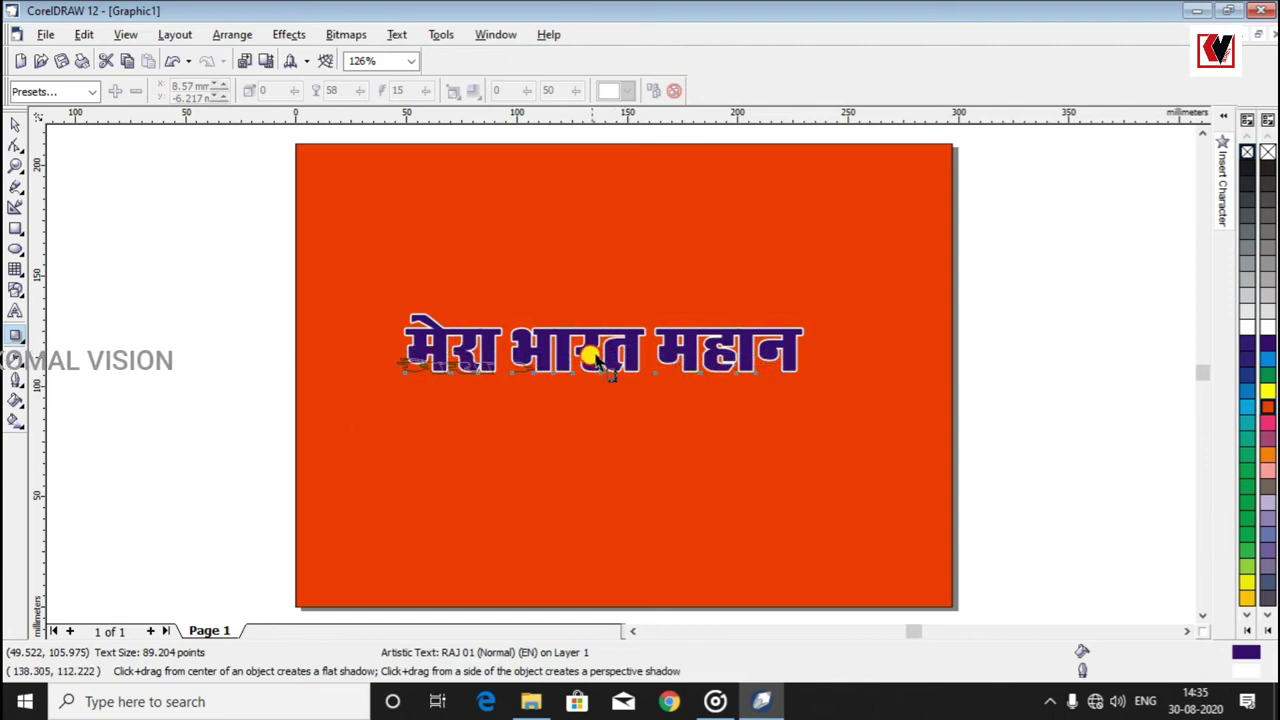
# Try perspective drop shadows from the text's side and a shadow cast straight below it, clearing each one
pyautogui.moveTo(586, 357); pyautogui.dragTo(462, 340)
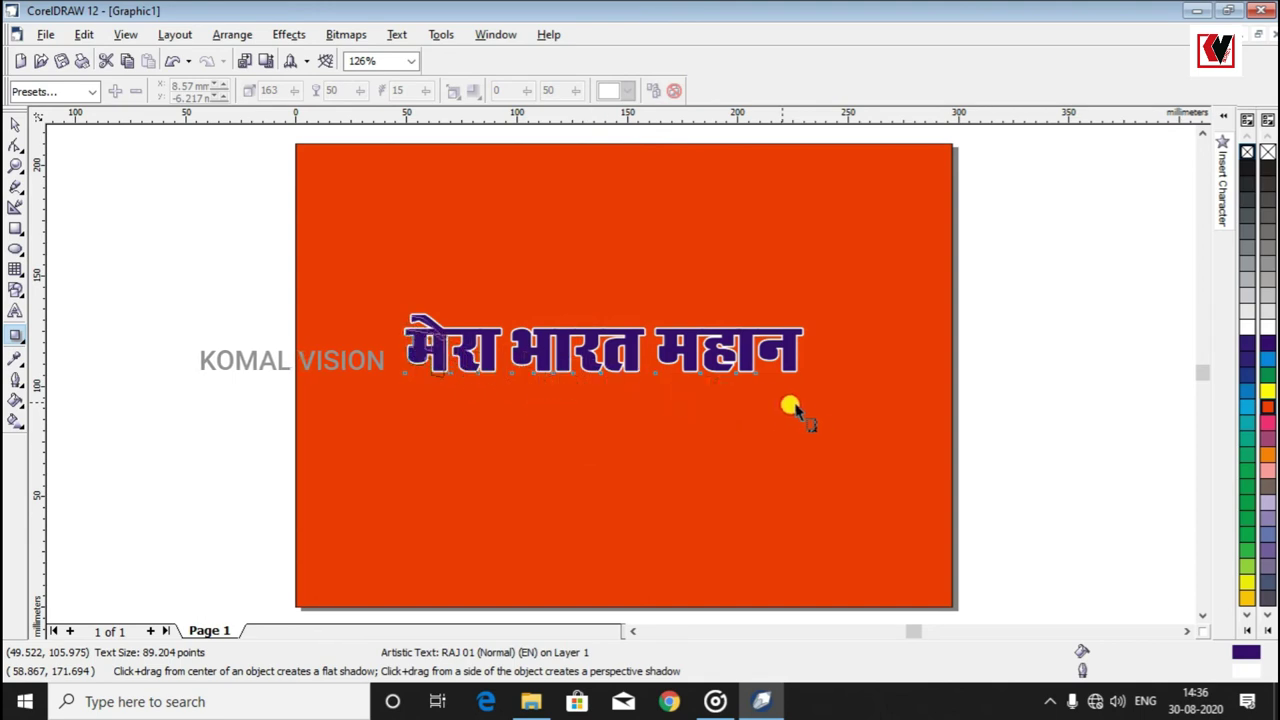
pyautogui.moveTo(790, 405)
pyautogui.mouseDown()
pyautogui.moveTo(809, 423)
pyautogui.moveTo(797, 404)
pyautogui.mouseUp()
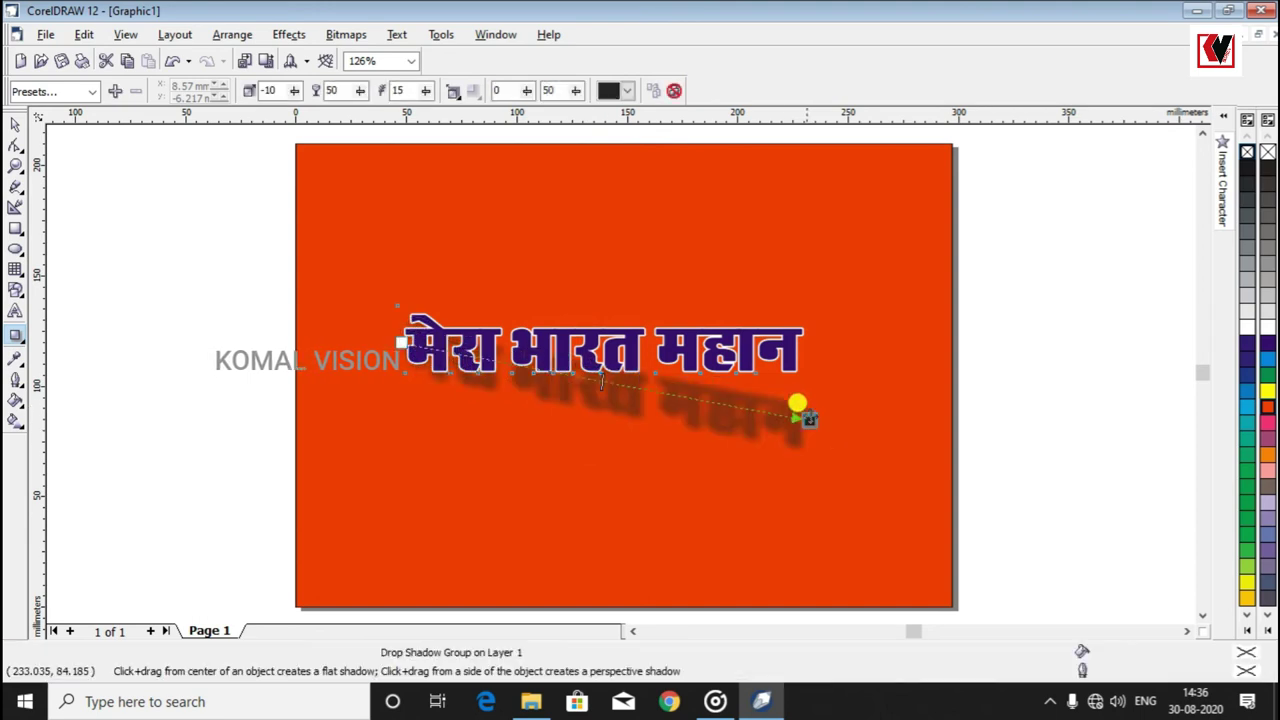
pyautogui.click(675, 90)
pyautogui.moveTo(600, 337); pyautogui.dragTo(601, 405)
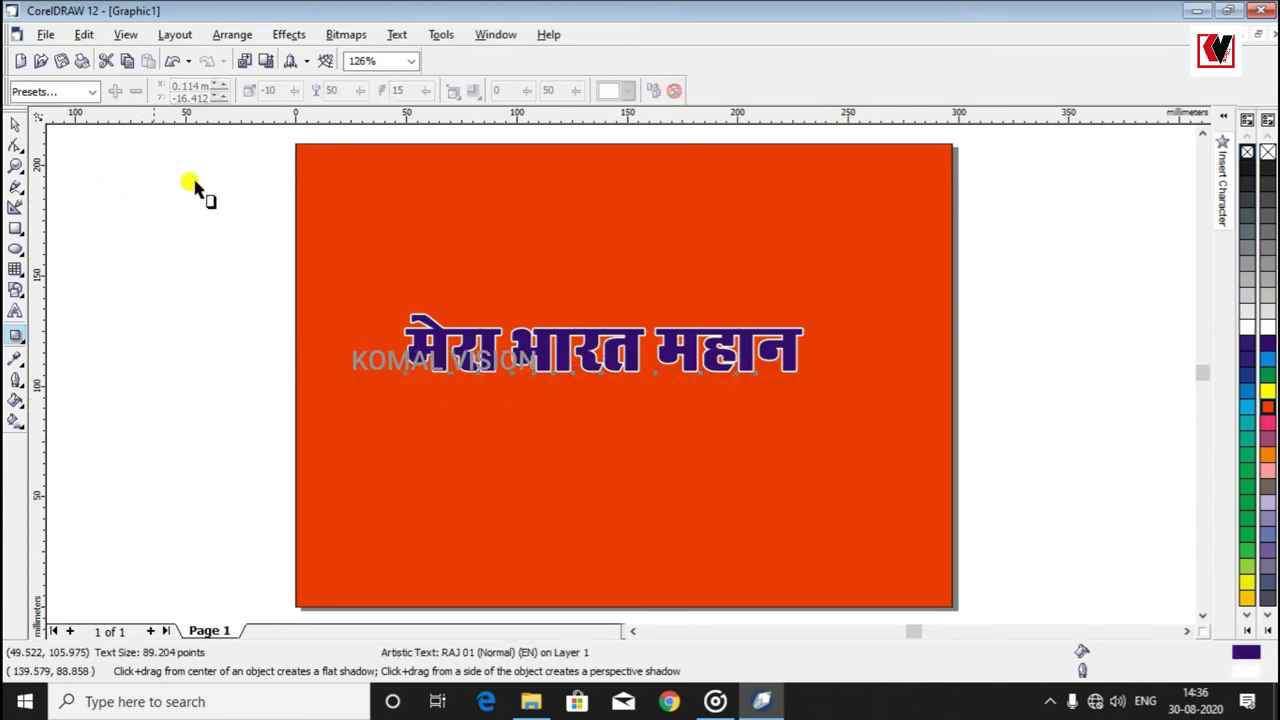
# Duplicate the text and move the copy about 30 mm right and 15 mm up from the original
pyautogui.click(16, 127)
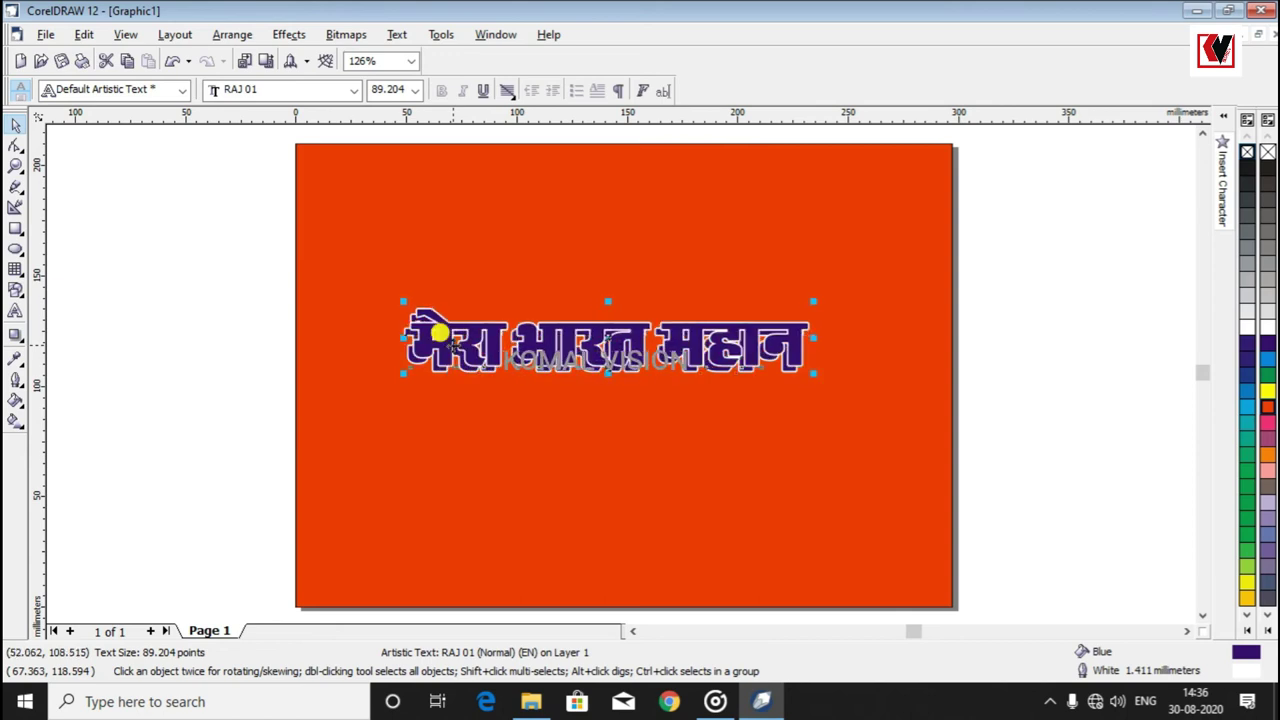
pyautogui.press('Right')
pyautogui.press('Right')
pyautogui.press('Right')
pyautogui.press('Right')
pyautogui.press('Right')
pyautogui.press('Right')
pyautogui.press('Right')
pyautogui.press('Right')
pyautogui.press('Right')
pyautogui.press('Right')
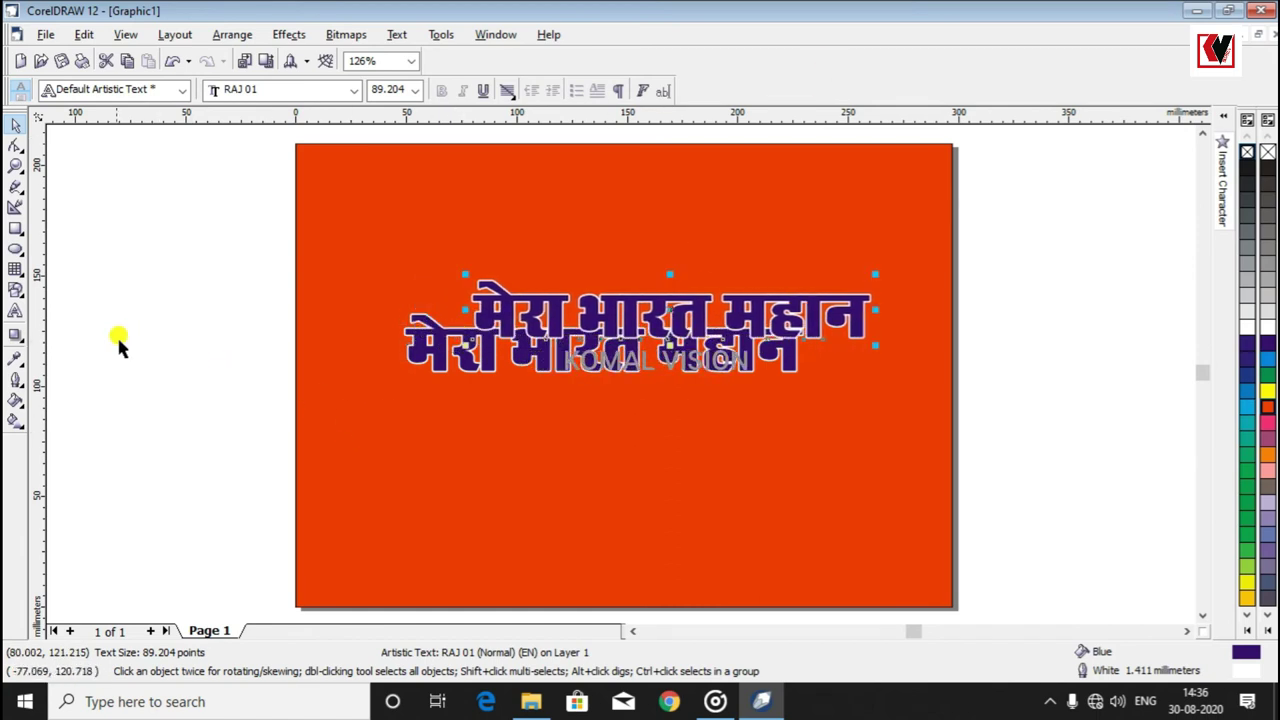
# Blend the original text and its copy in a straight line with 20 steps
pyautogui.click(24, 342)
pyautogui.click(49, 345)
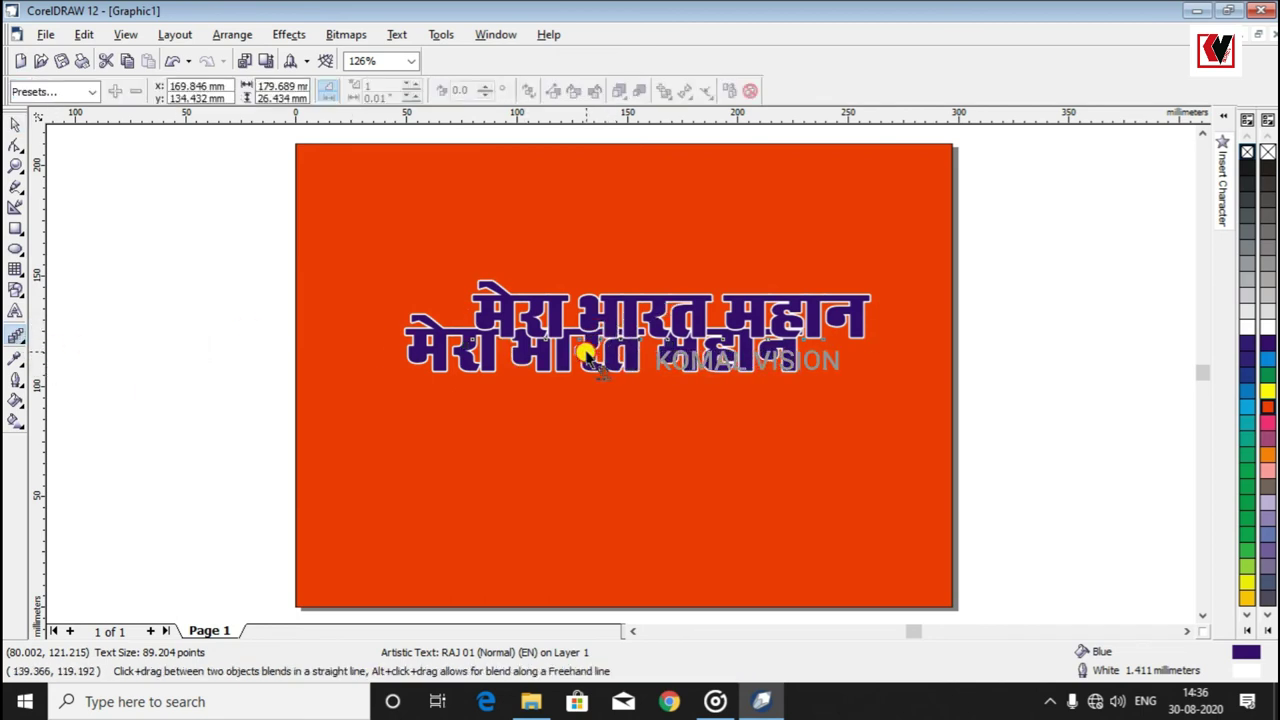
pyautogui.moveTo(598, 357); pyautogui.dragTo(607, 365)
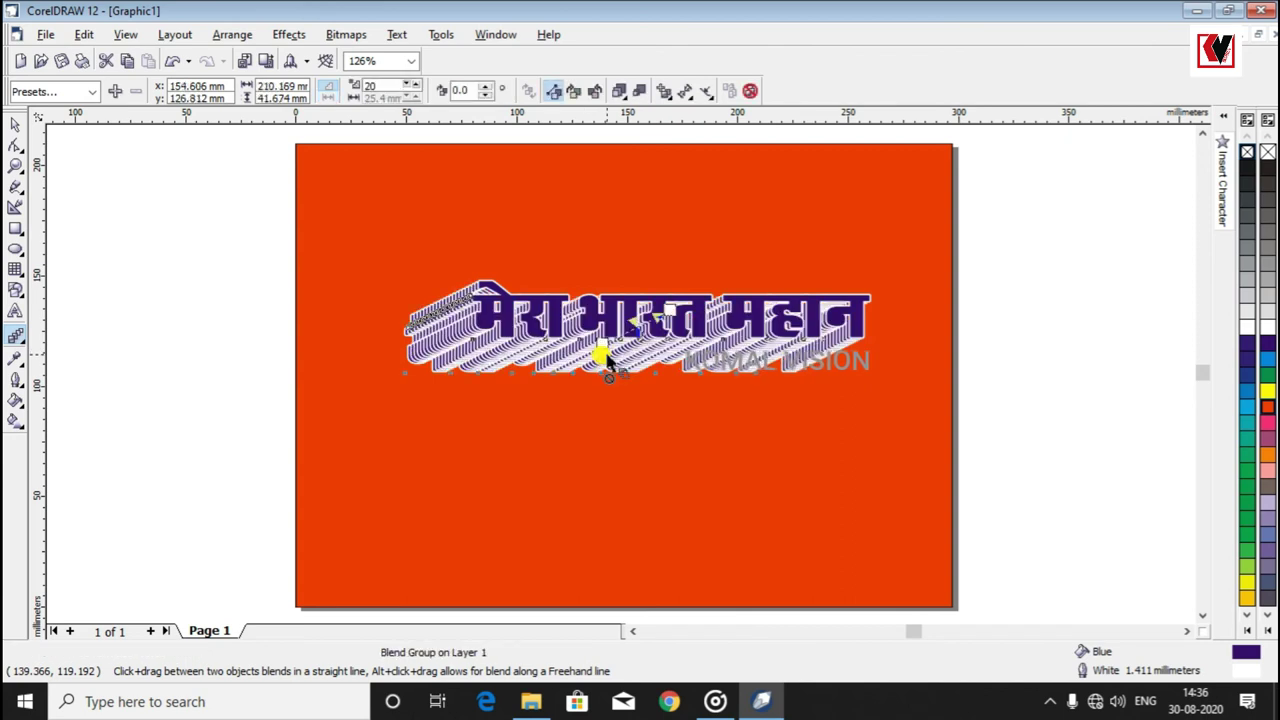
# Nudge the whole blend 2.54 mm left, and move its front text close over the rear text to position 49.522, 108.515 mm
pyautogui.click(16, 167)
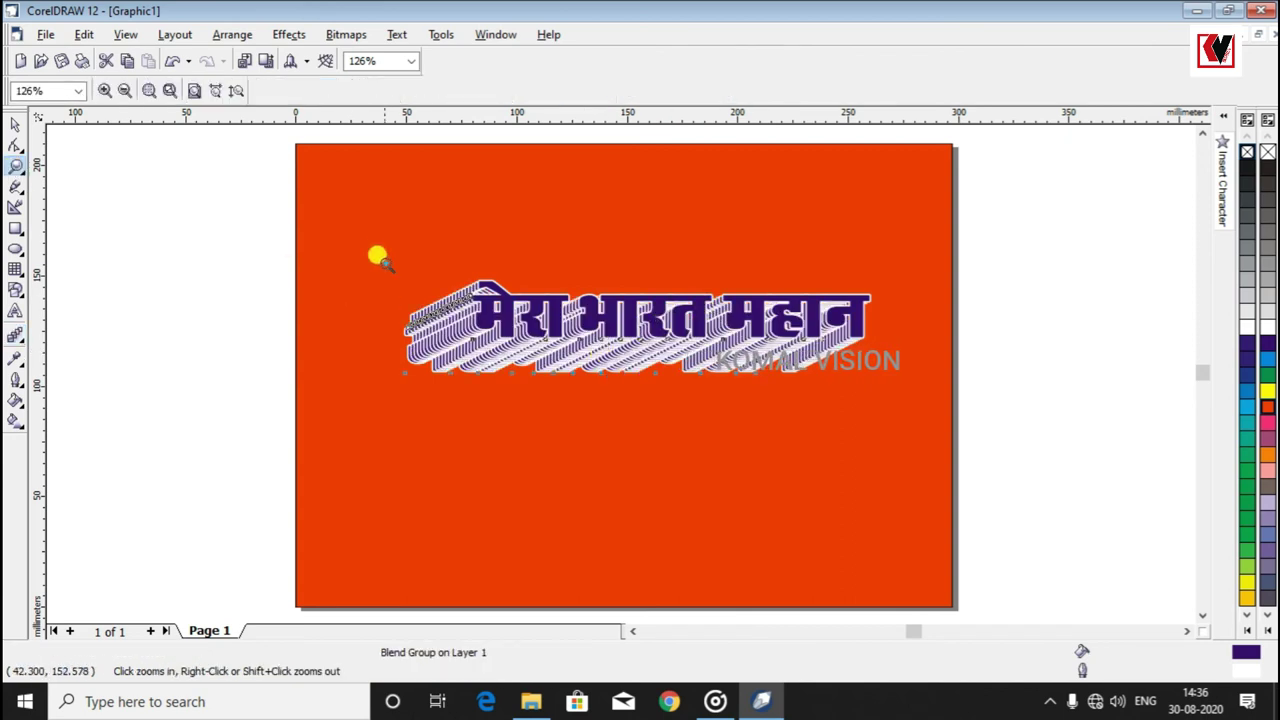
pyautogui.hotkey('shift', 'F2')
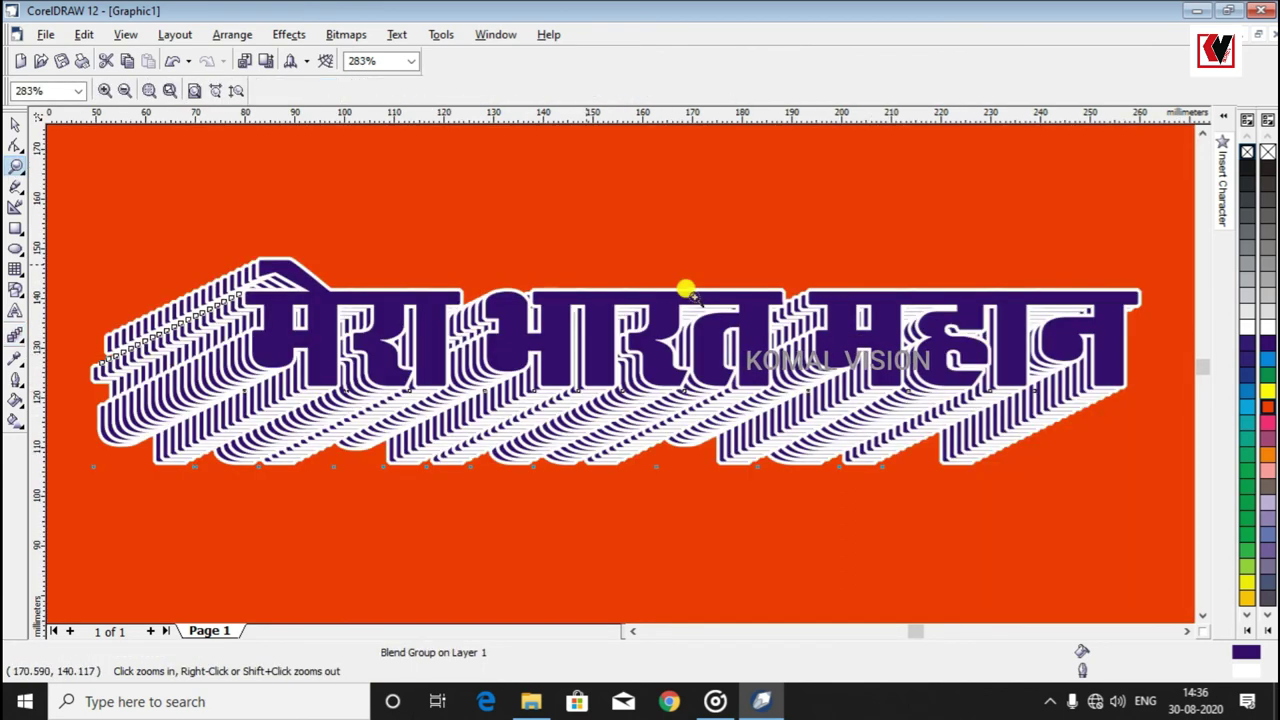
pyautogui.press('space')
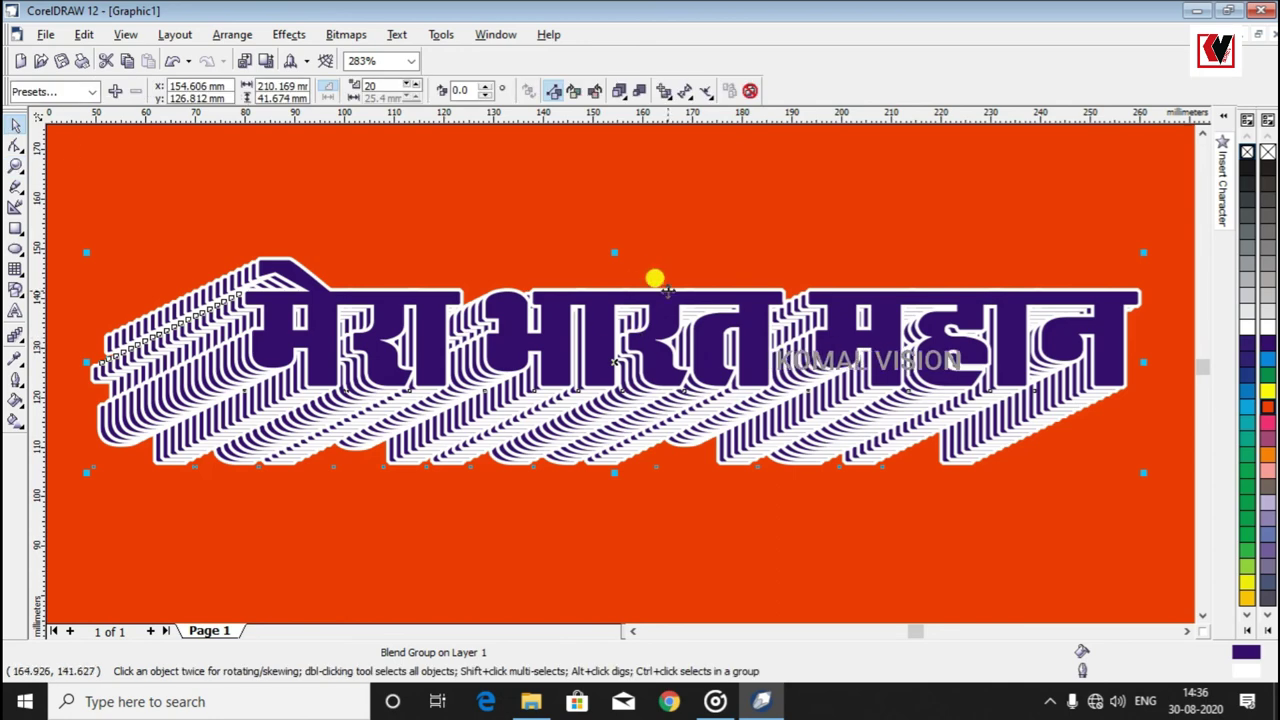
pyautogui.press('Left')
pyautogui.click(686, 191)
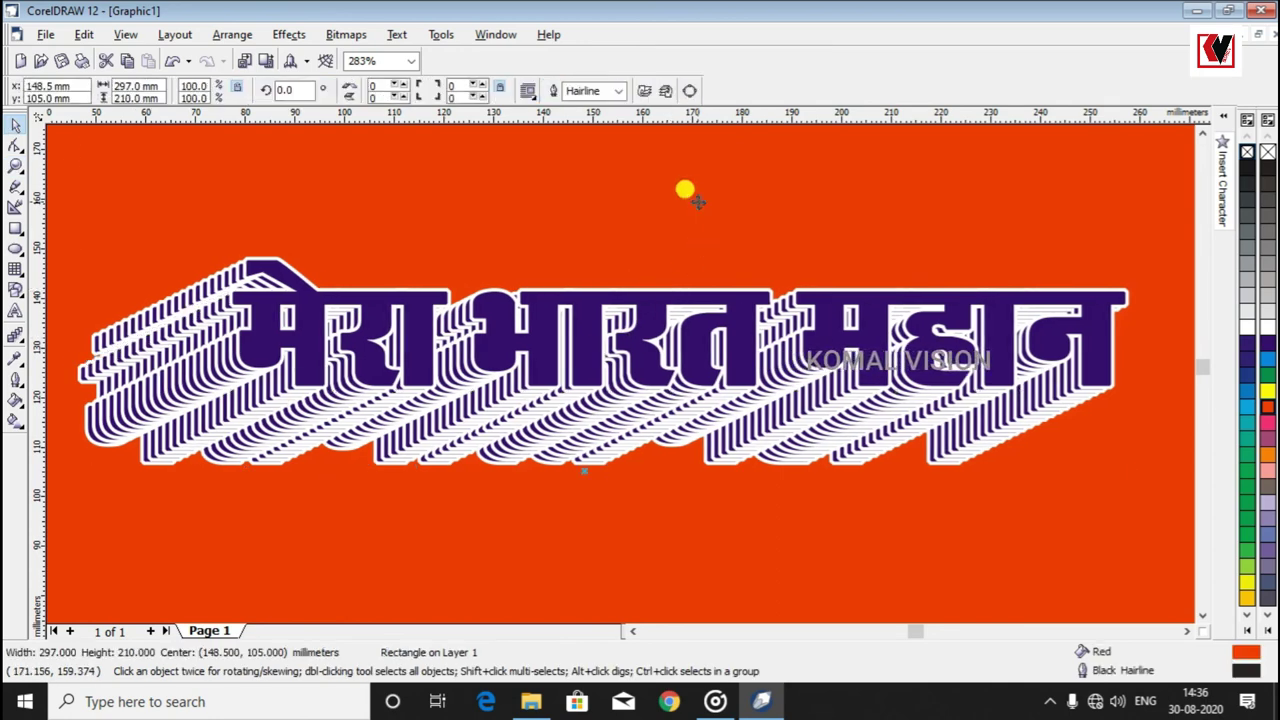
pyautogui.click(651, 318)
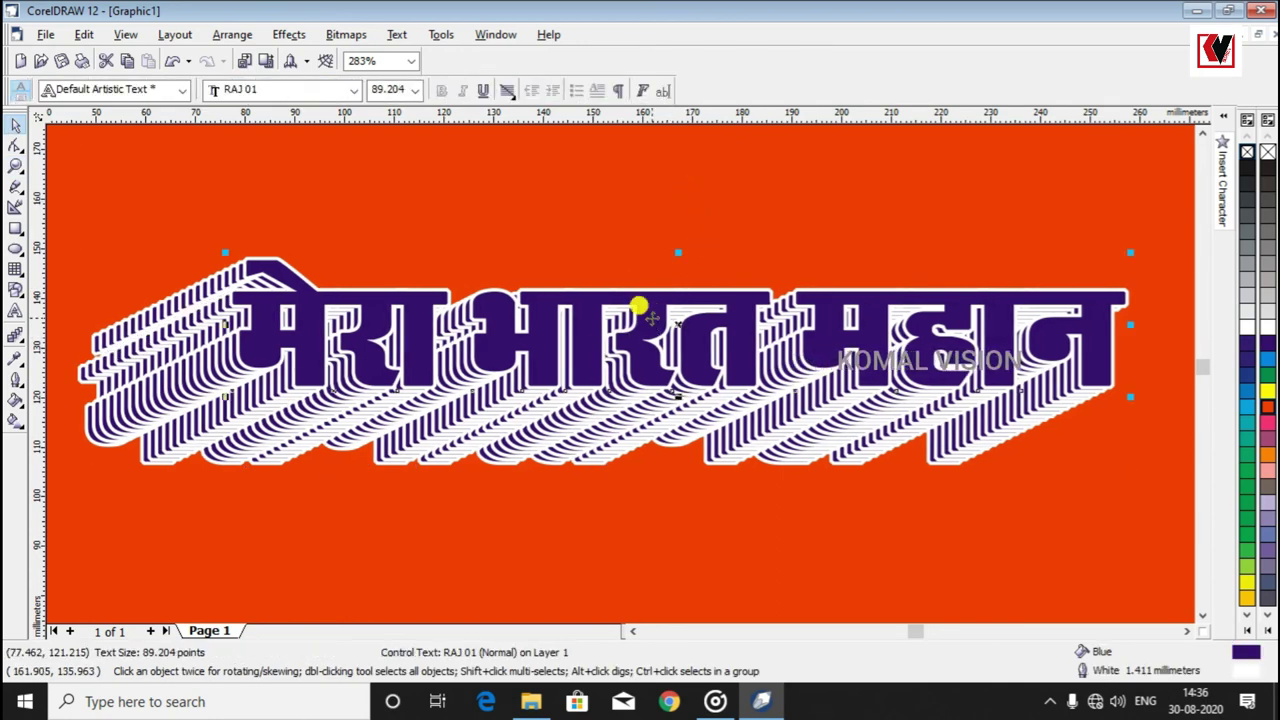
pyautogui.press('Delete')
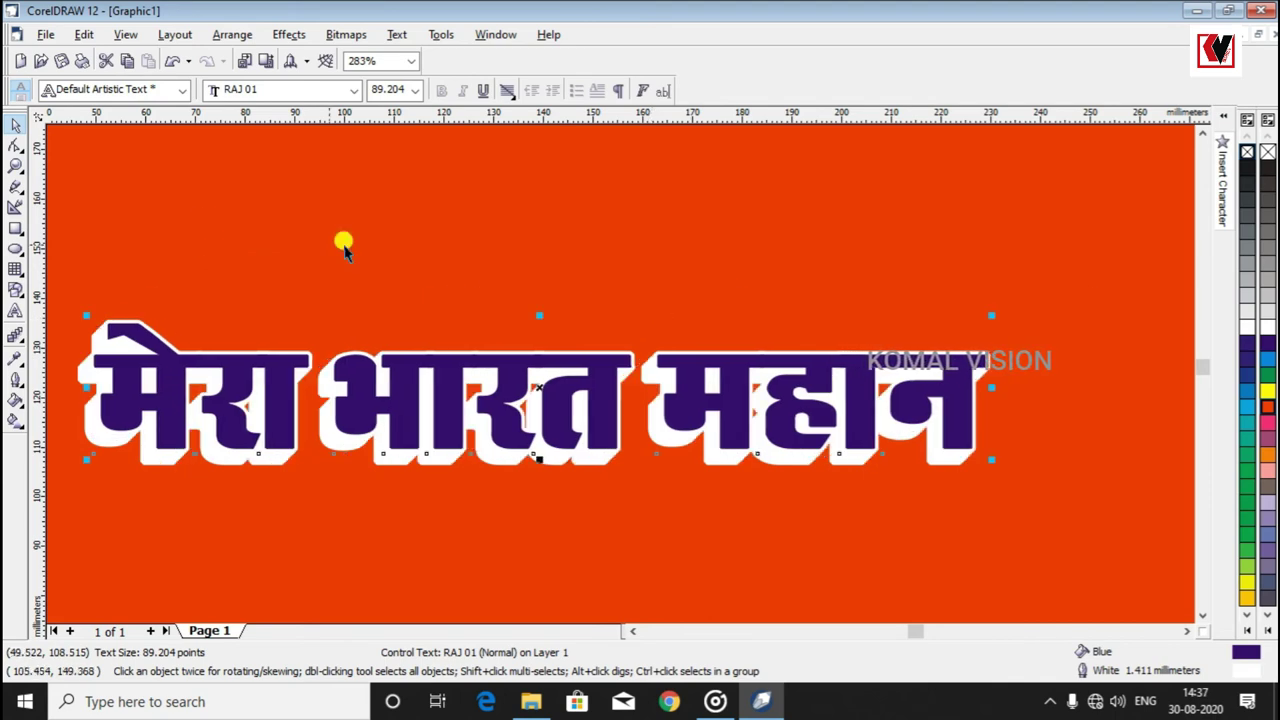
# Try yellow and magenta outlines on the whole blended text group, and settle on a cyan outline
pyautogui.click(14, 166)
pyautogui.rightClick(277, 229)
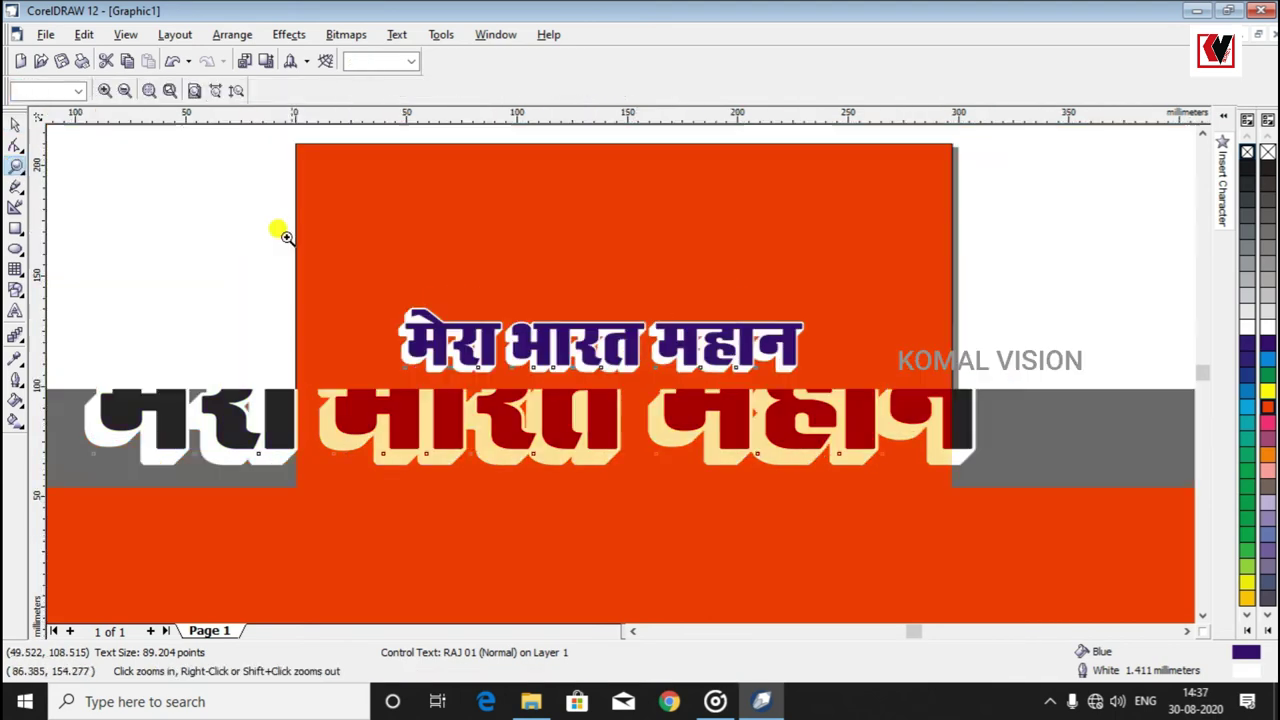
pyautogui.moveTo(379, 279); pyautogui.dragTo(814, 383)
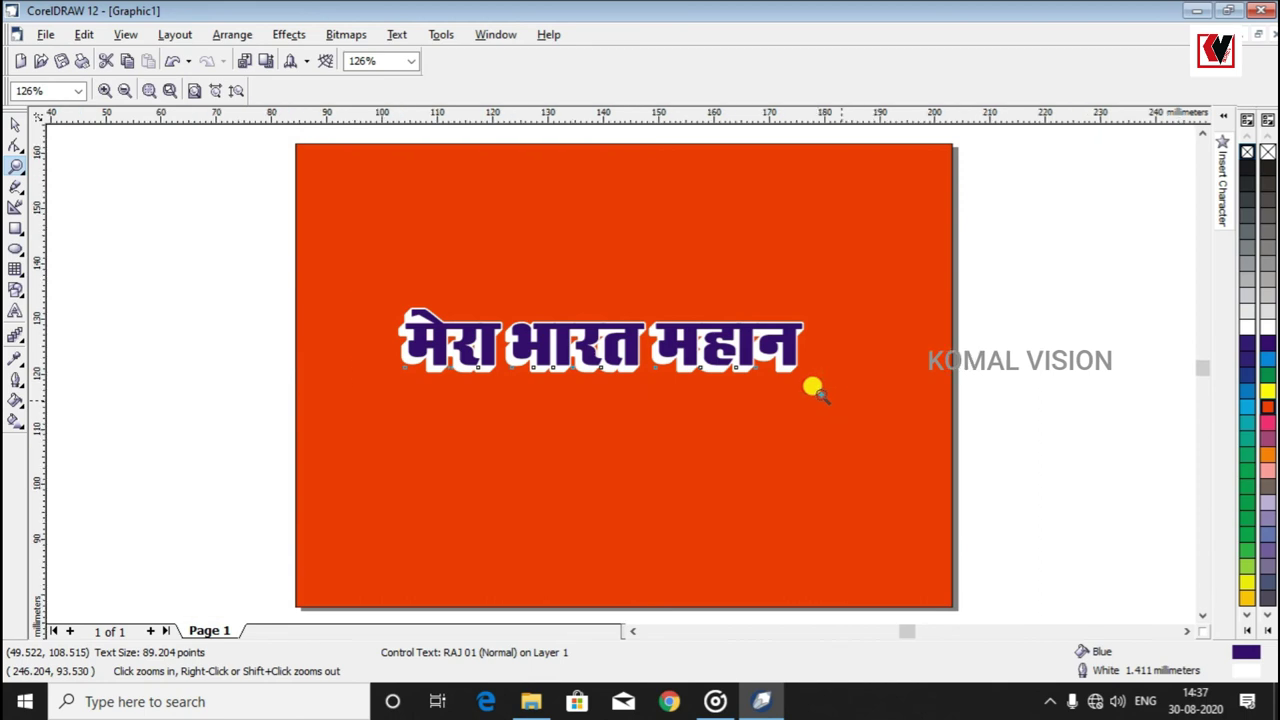
pyautogui.click(15, 124)
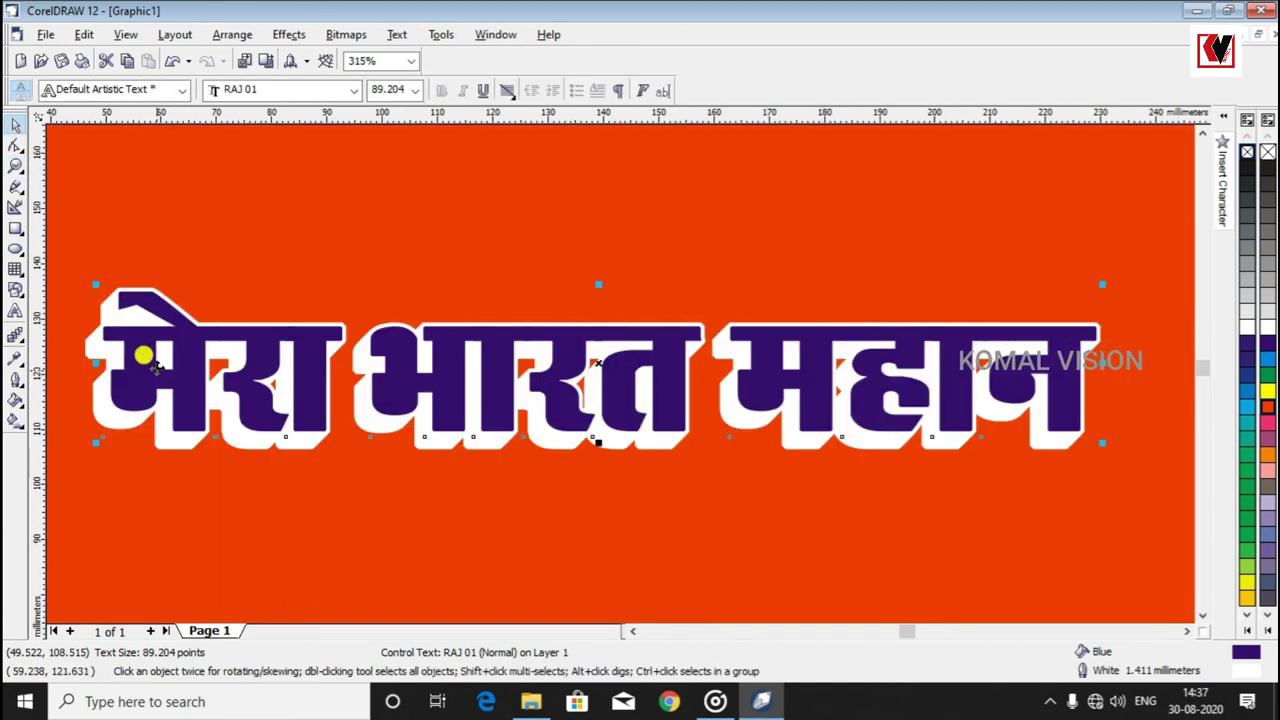
pyautogui.click(166, 442)
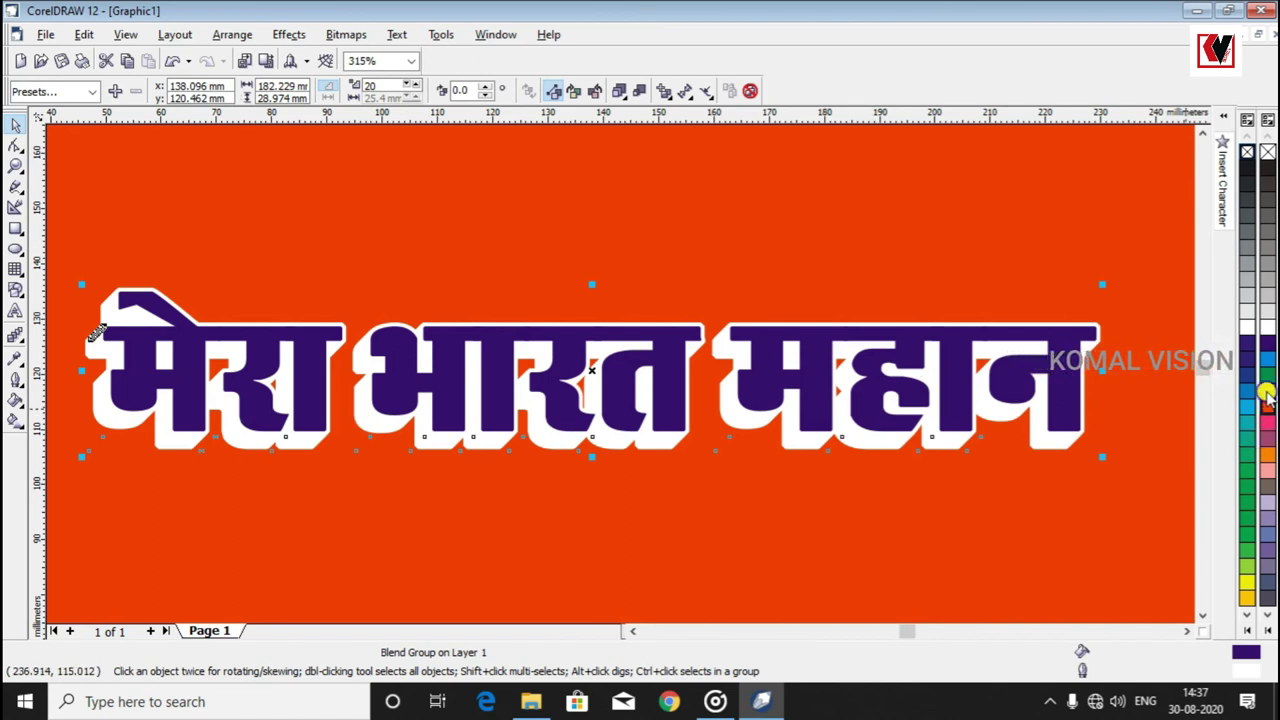
pyautogui.click(1267, 396)
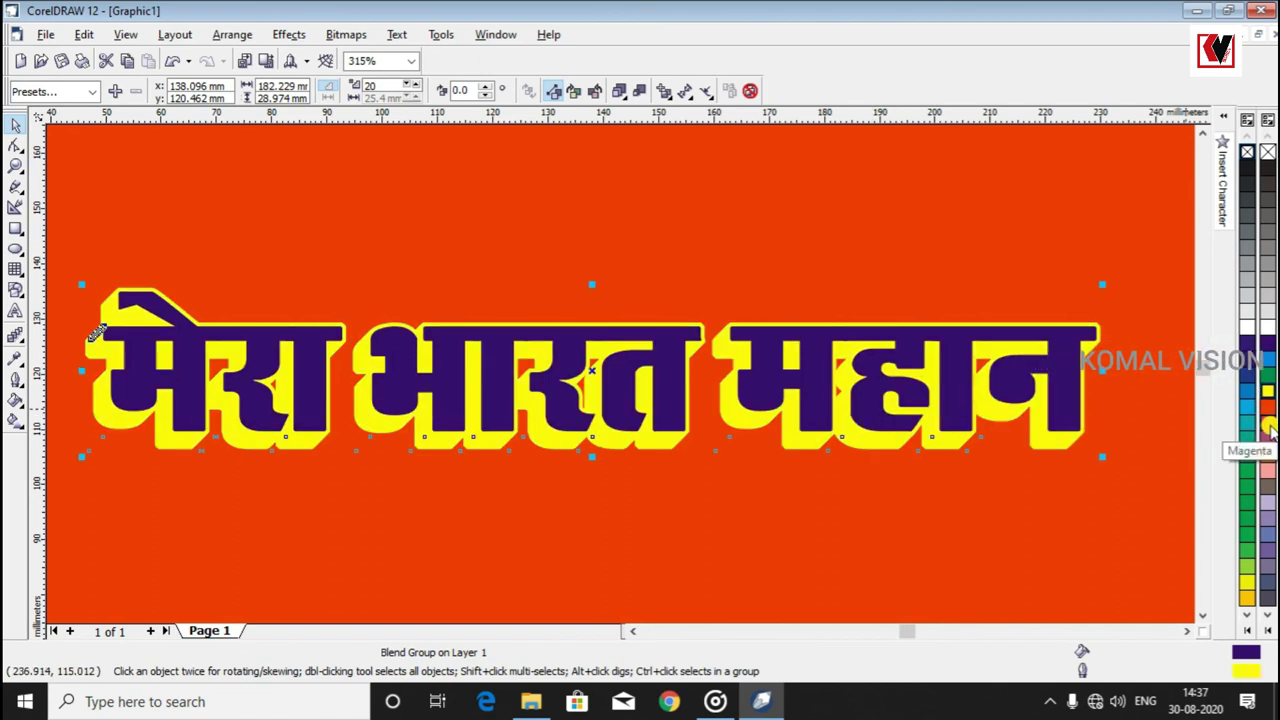
pyautogui.click(1268, 428)
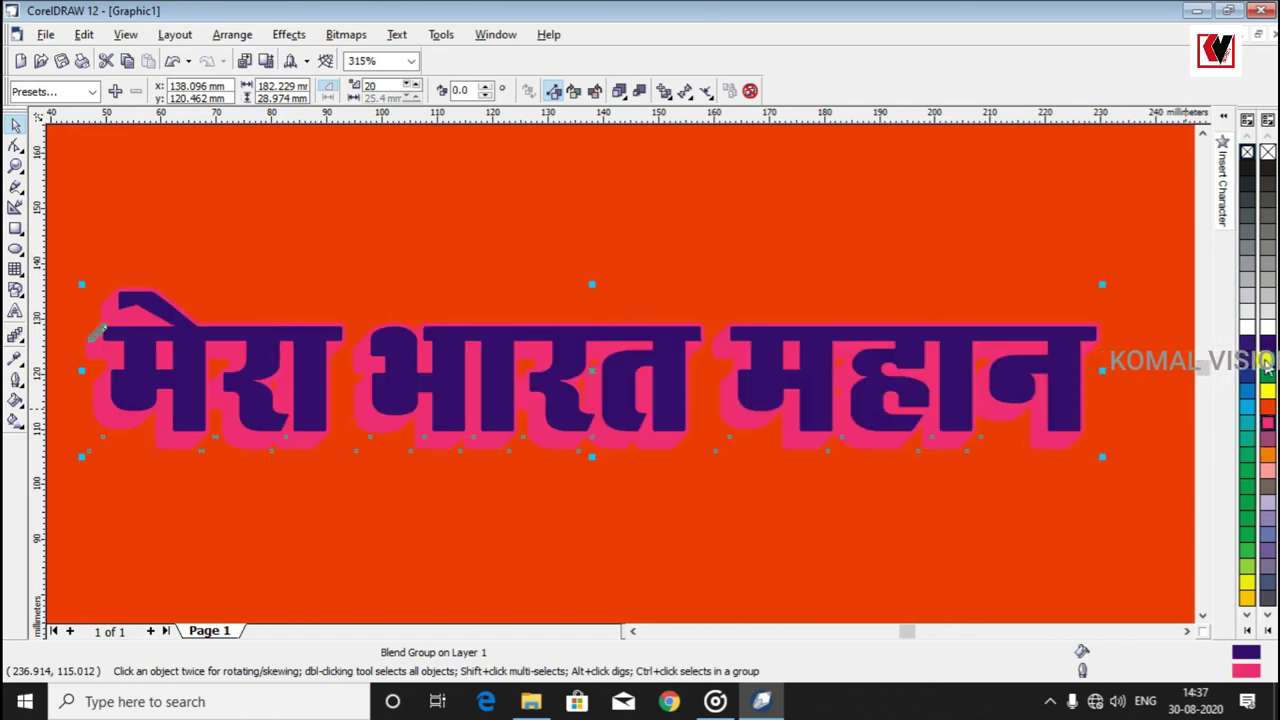
pyautogui.click(1266, 363)
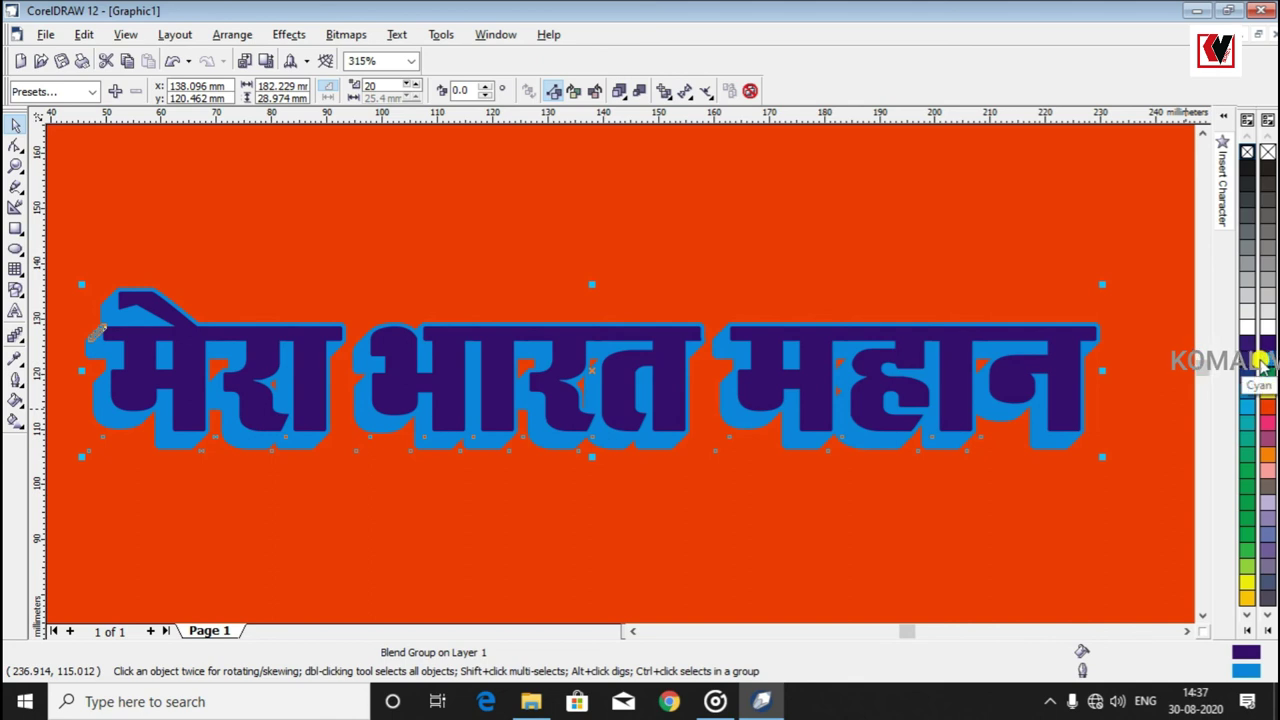
# Deselect the blend group and select only its front control text
pyautogui.click(1141, 409)
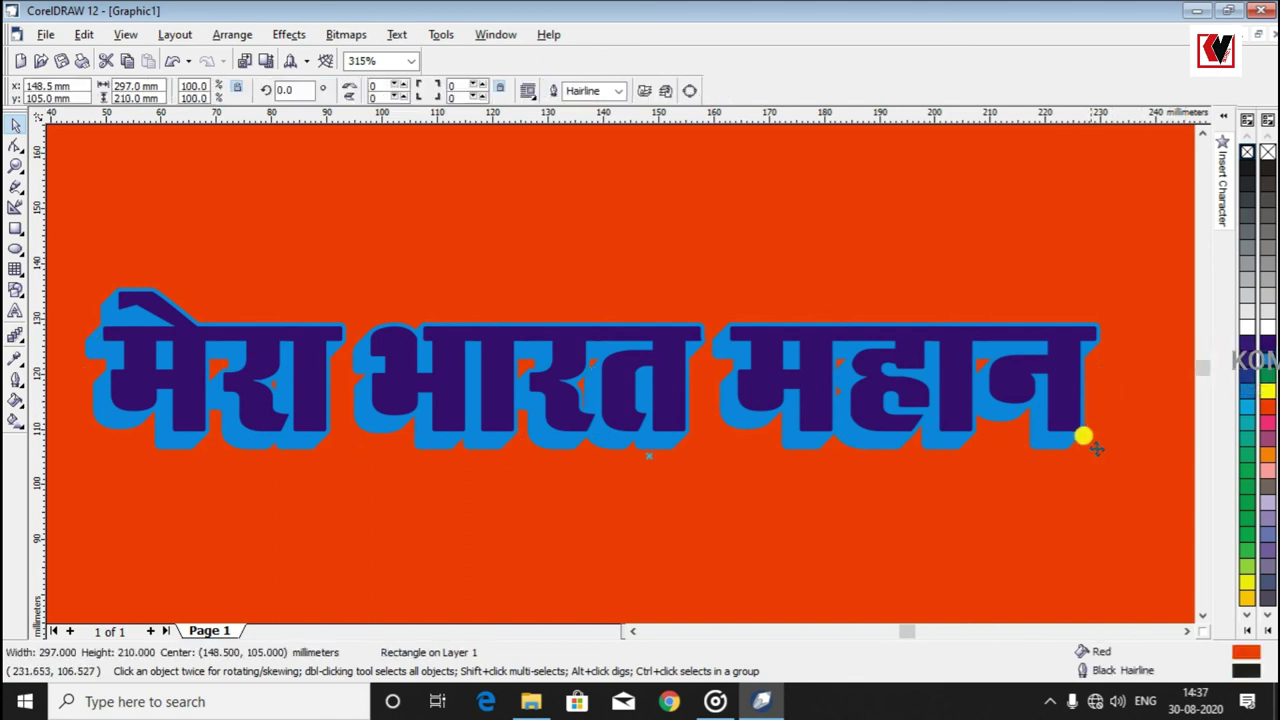
pyautogui.click(1061, 388)
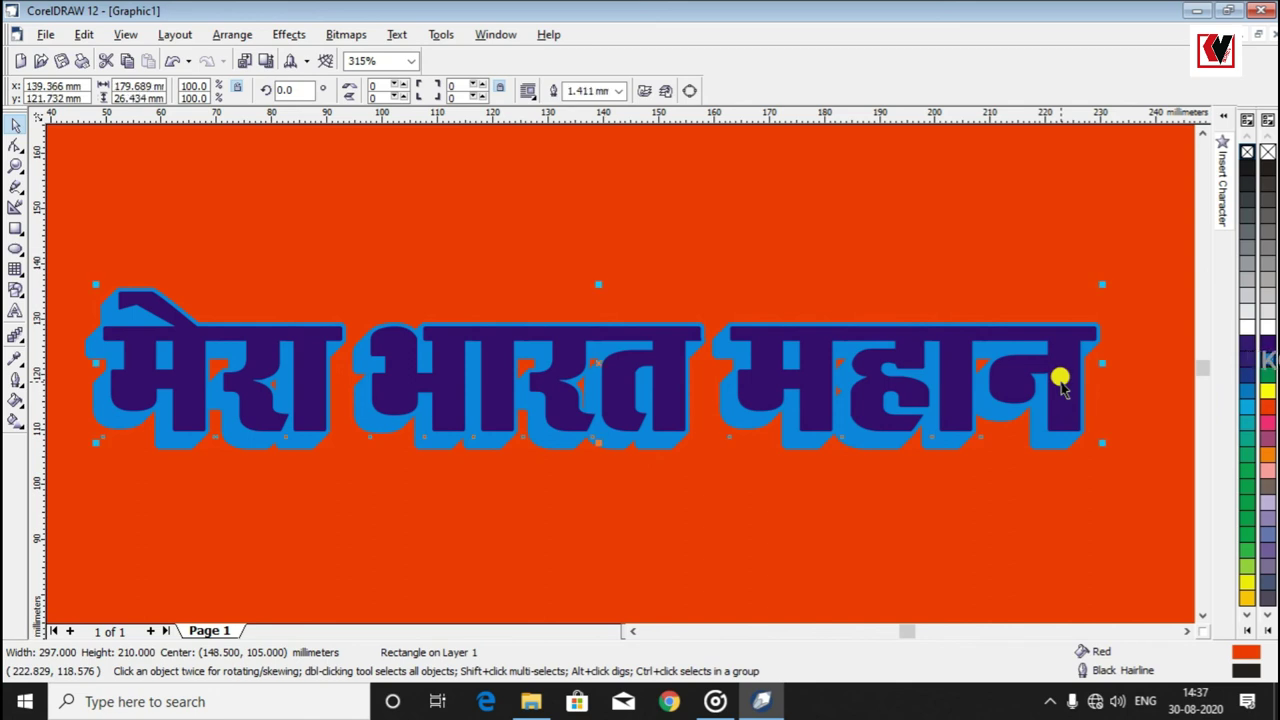
pyautogui.click(1064, 383)
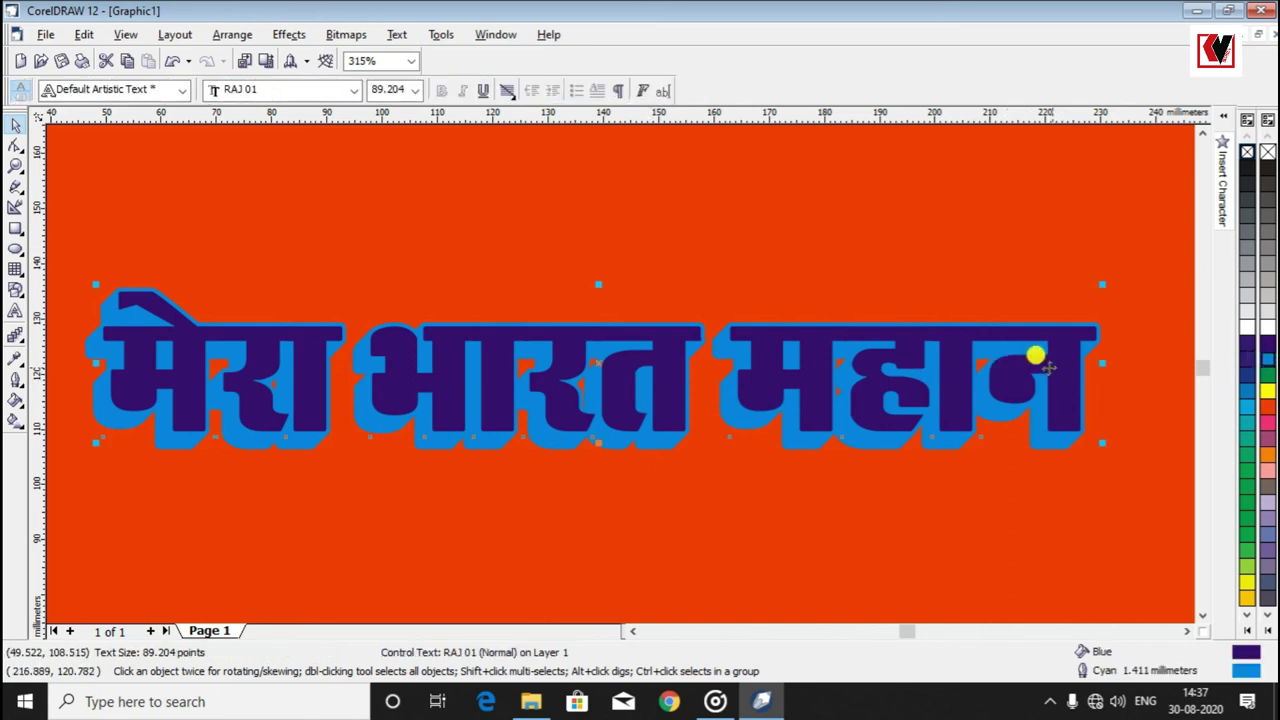